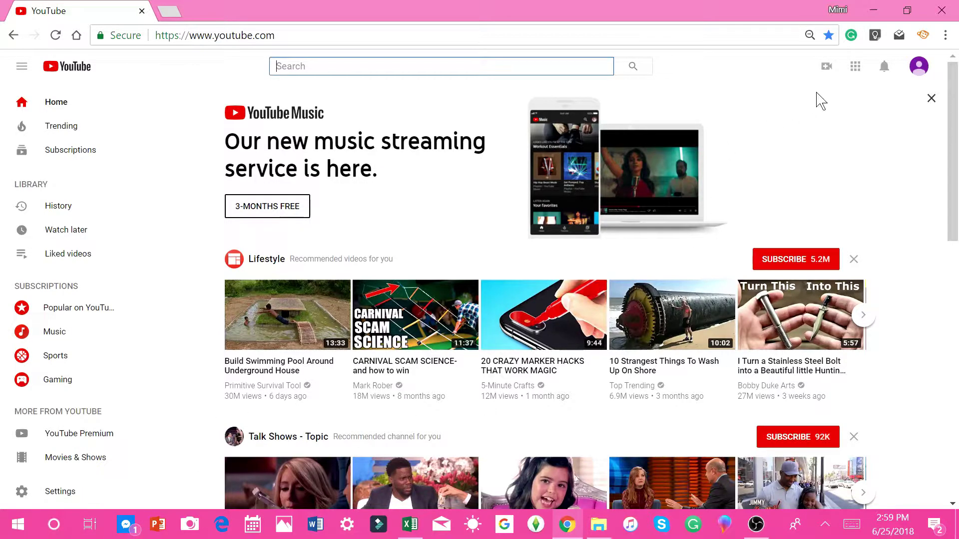
Step: Open YouTube's account settings page from the profile avatar menu
{"action": "left_click", "coordinate": [920, 69]}
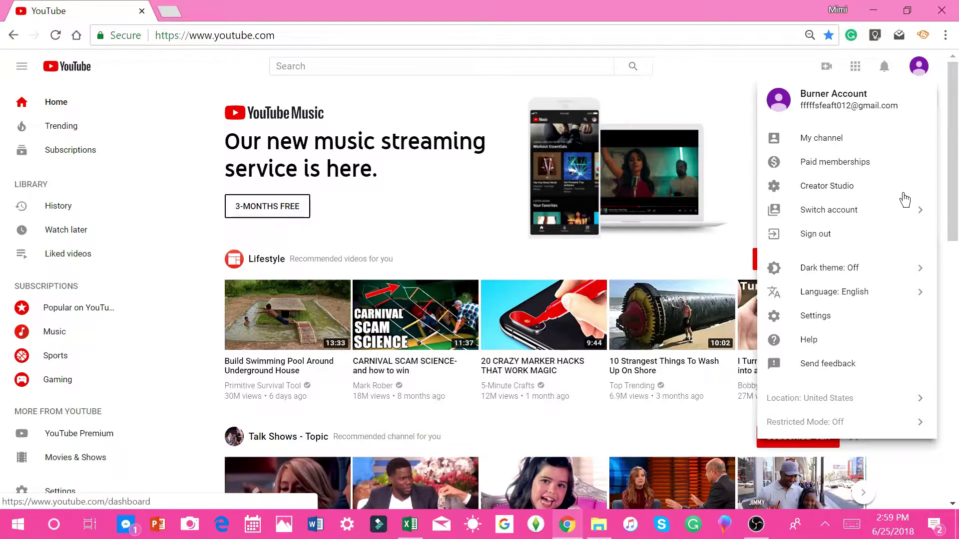
{"action": "left_click", "coordinate": [871, 322]}
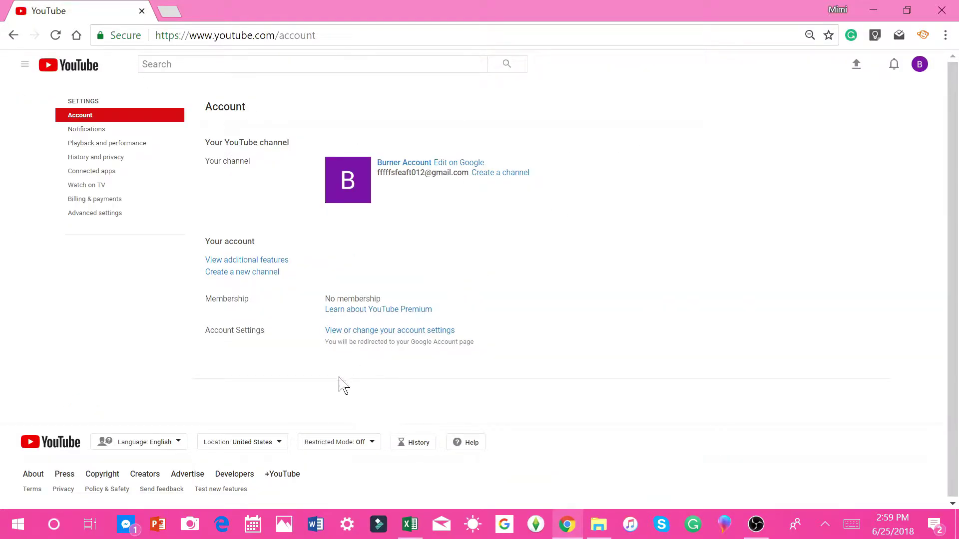
Step: Replace the prefilled first and last names with COCO and SIMS and create the channel
{"action": "left_click", "coordinate": [509, 177]}
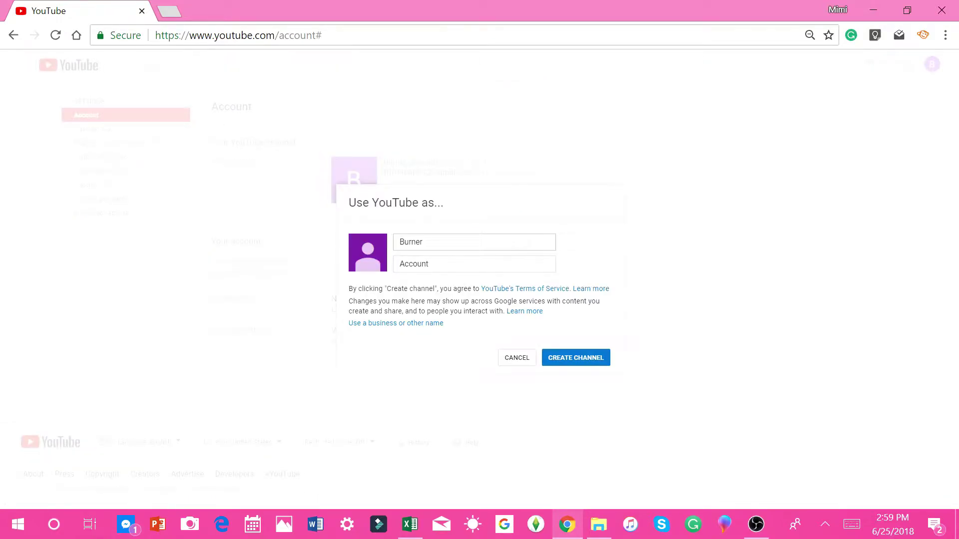
{"action": "key", "text": "BackSpace"}
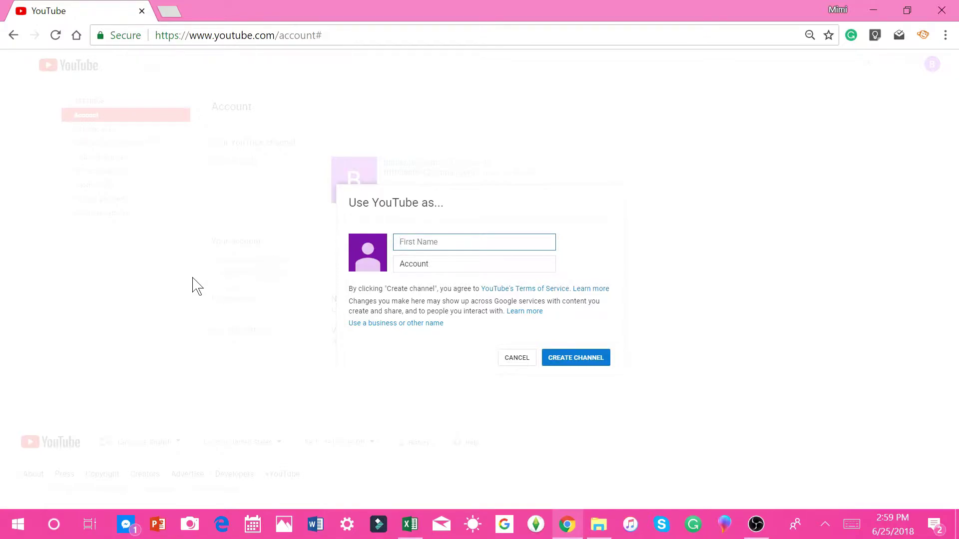
{"action": "type", "text": "COCO"}
{"action": "left_click_drag", "start_coordinate": [431, 265], "coordinate": [409, 264]}
{"action": "key", "text": "BackSpace"}
{"action": "type", "text": "SIMS"}
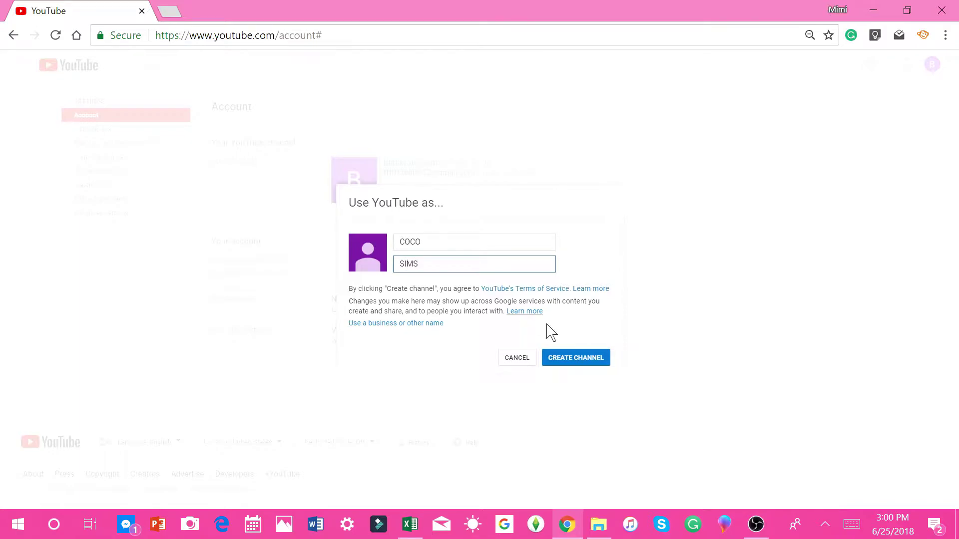
{"action": "left_click", "coordinate": [566, 357]}
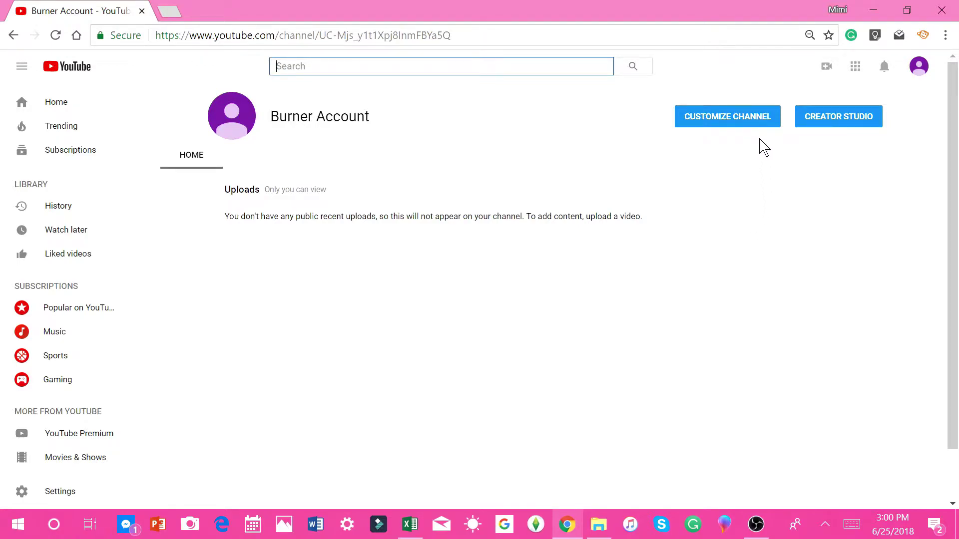
Step: Open the customization page for the new COCO SIMS channel
{"action": "left_click", "coordinate": [749, 121]}
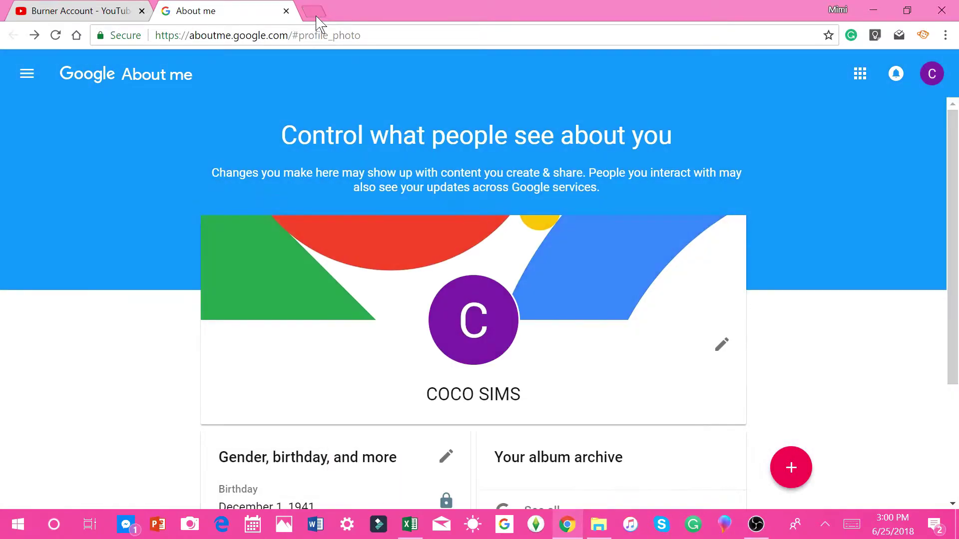
Step: Search Google Images for 'cookies' in a new tab
{"action": "left_click", "coordinate": [315, 11]}
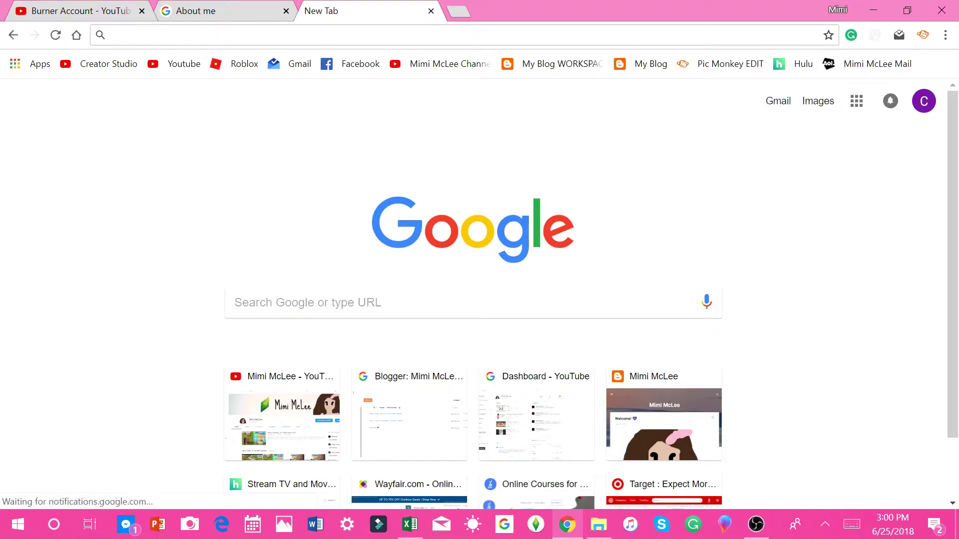
{"action": "type", "text": "coo"}
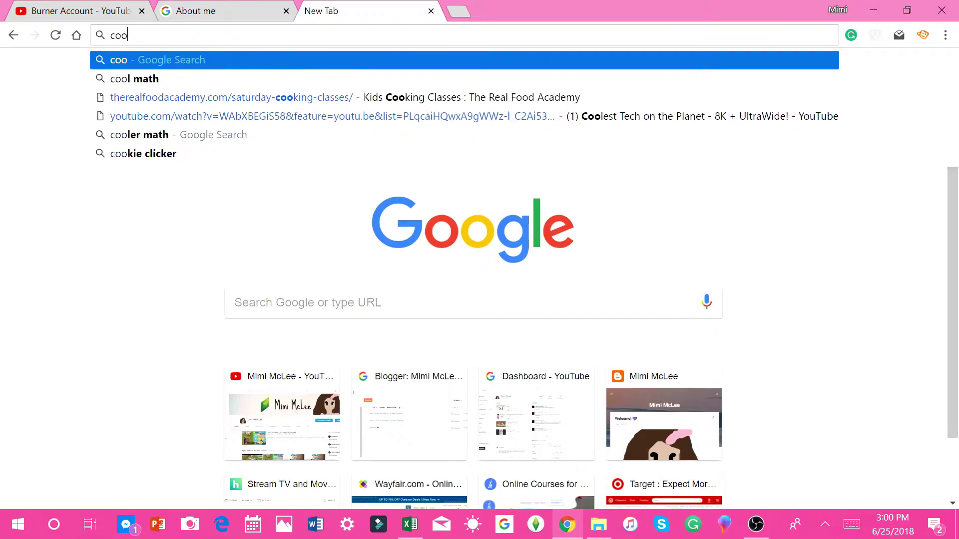
{"action": "type", "text": "kies"}
{"action": "key", "text": "Return"}
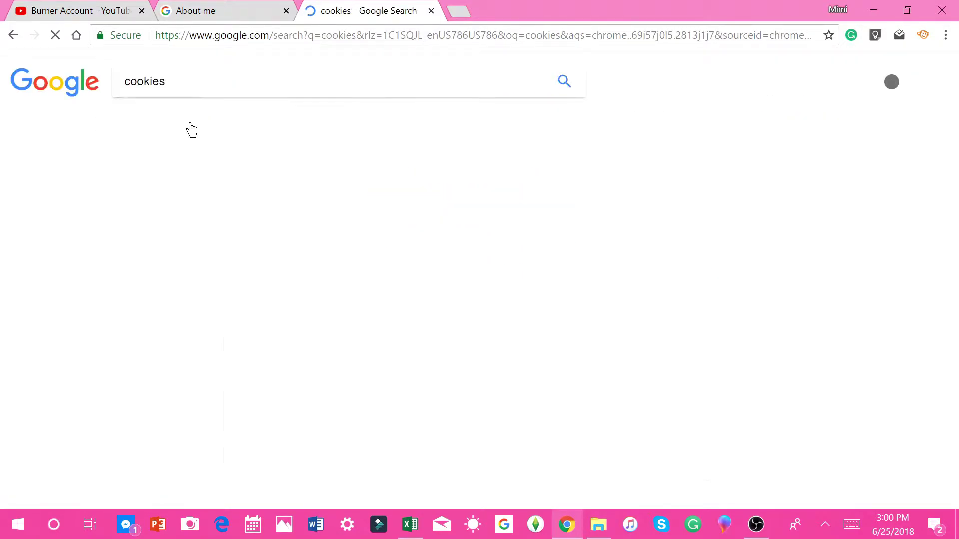
{"action": "left_click", "coordinate": [177, 124]}
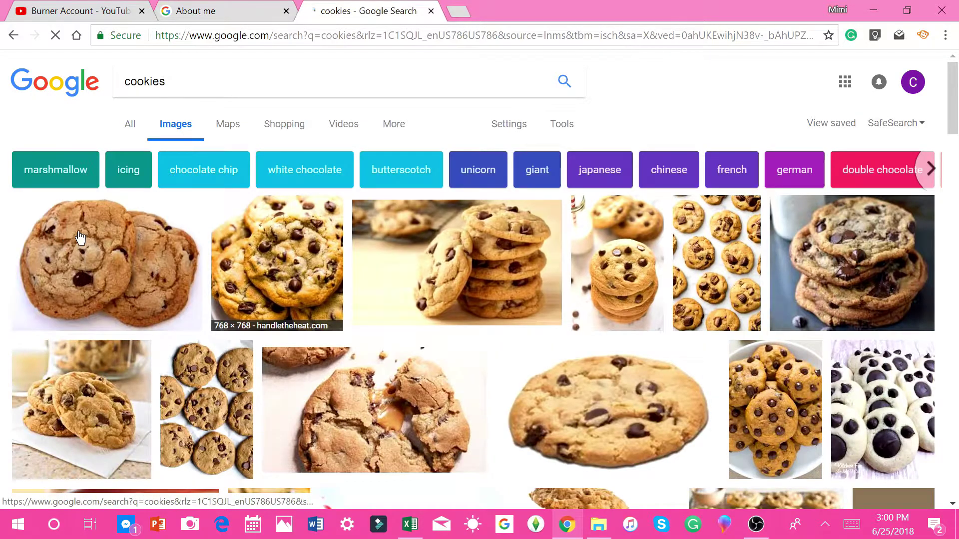
Step: Download the chocolate-chip Cookie Bites picture as a JPEG
{"action": "left_click", "coordinate": [81, 238]}
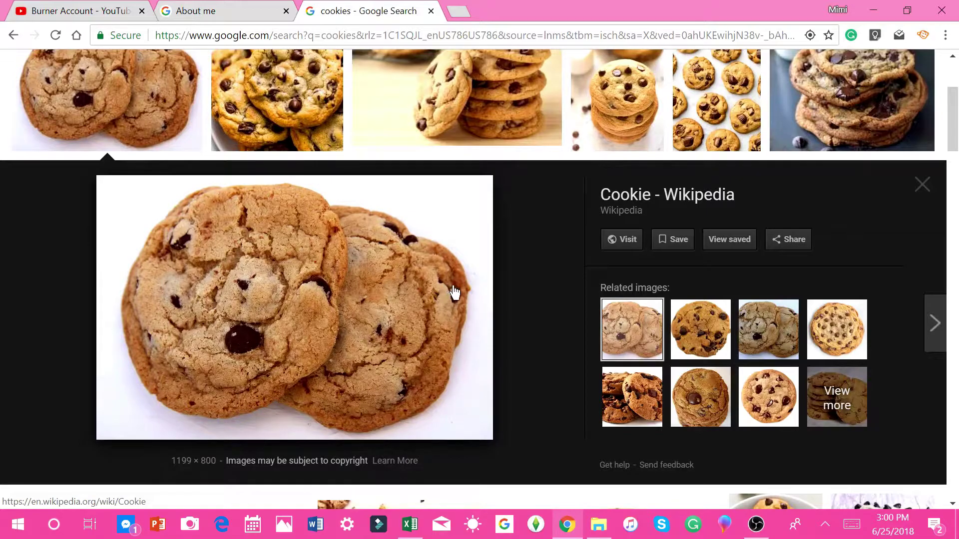
{"action": "left_click", "coordinate": [456, 101]}
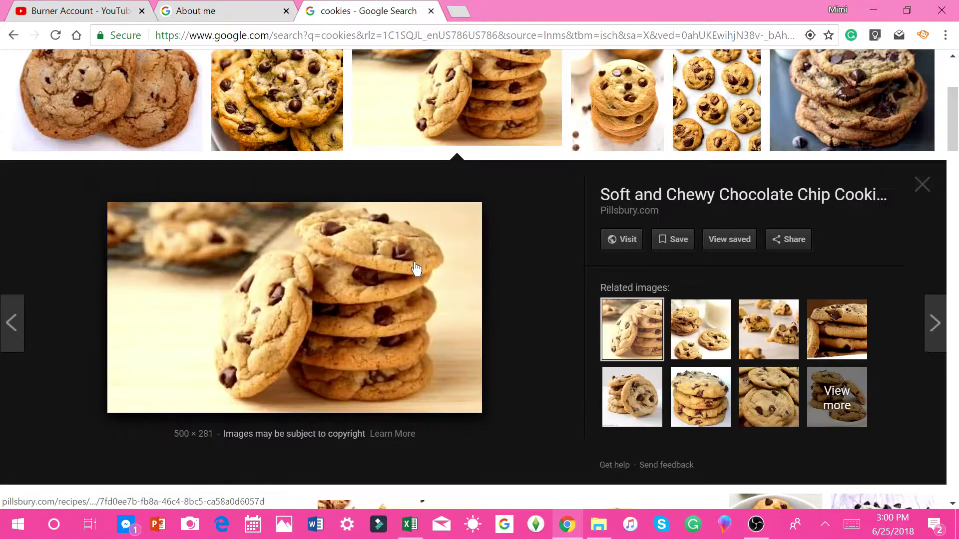
{"action": "scroll", "coordinate": [430, 268], "scroll_direction": "down", "scroll_amount": 5}
{"action": "scroll", "coordinate": [431, 268], "scroll_direction": "down", "scroll_amount": 5}
{"action": "left_click", "coordinate": [256, 285]}
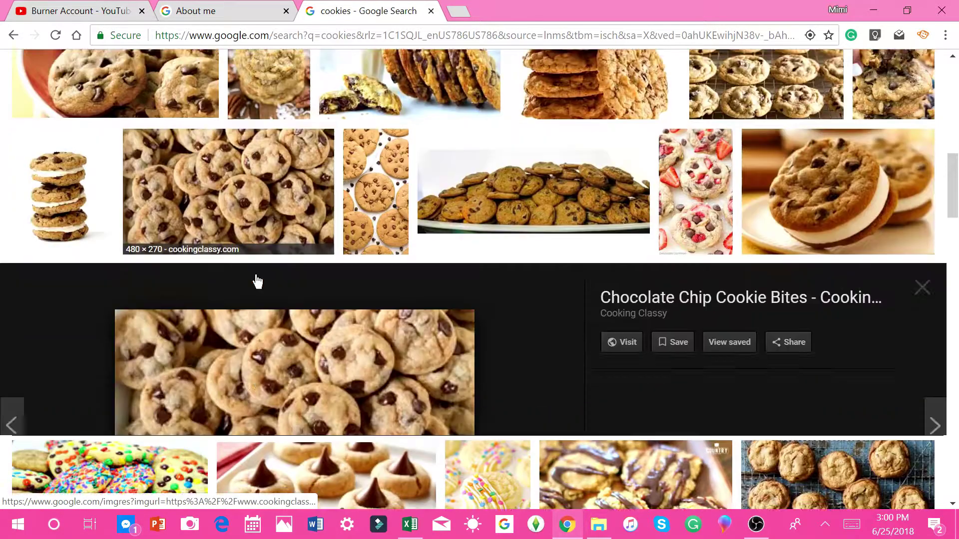
{"action": "right_click", "coordinate": [317, 283]}
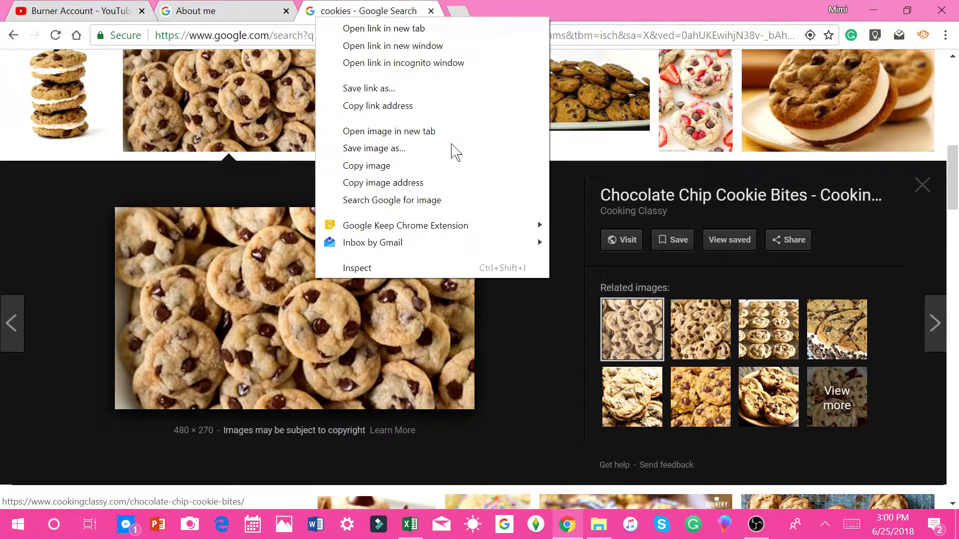
{"action": "left_click", "coordinate": [419, 148]}
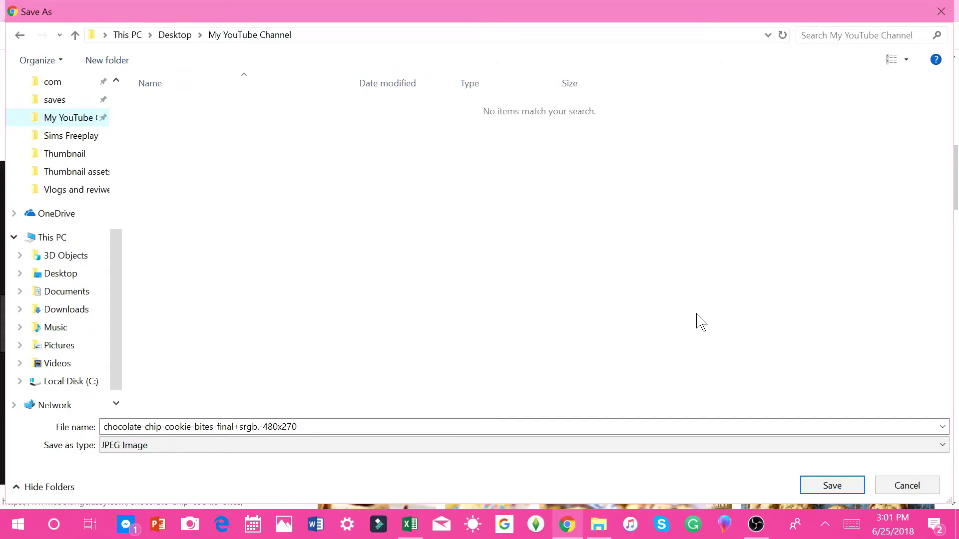
{"action": "left_click", "coordinate": [832, 486]}
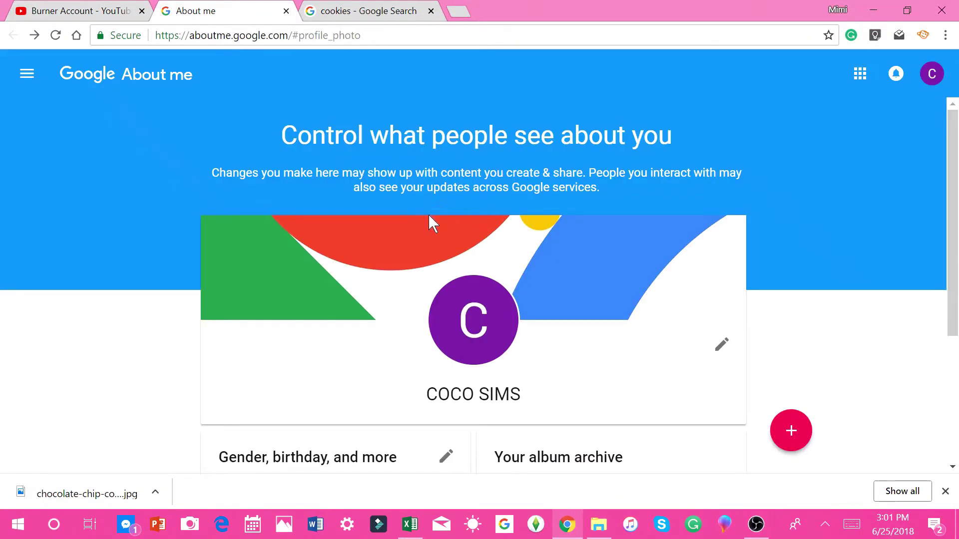
{"action": "mouse_move", "coordinate": [420, 227]}
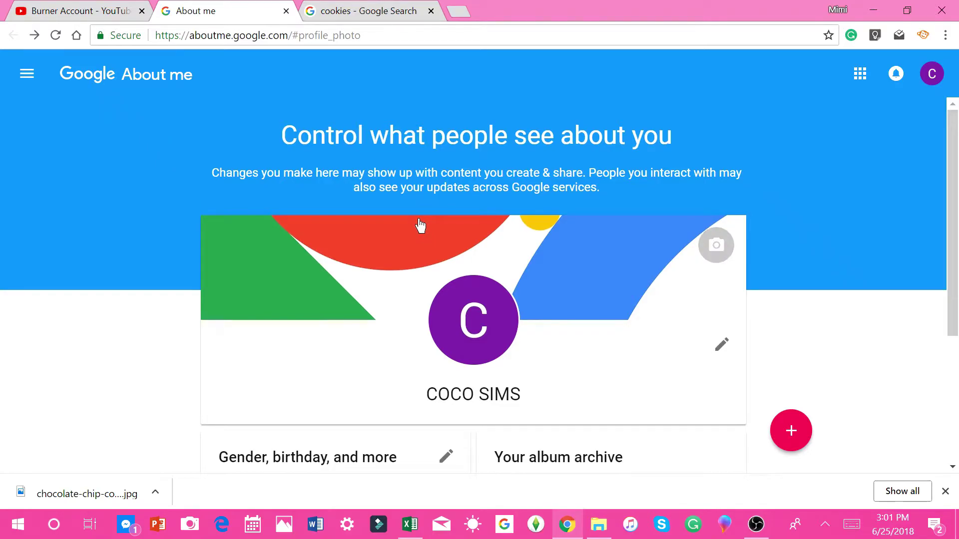
Step: Upload the cookie JPG as channel art; it's rejected as under 2048×1152 pixels
{"action": "mouse_move", "coordinate": [472, 320]}
{"action": "left_click", "coordinate": [482, 330]}
{"action": "left_click", "coordinate": [377, 157]}
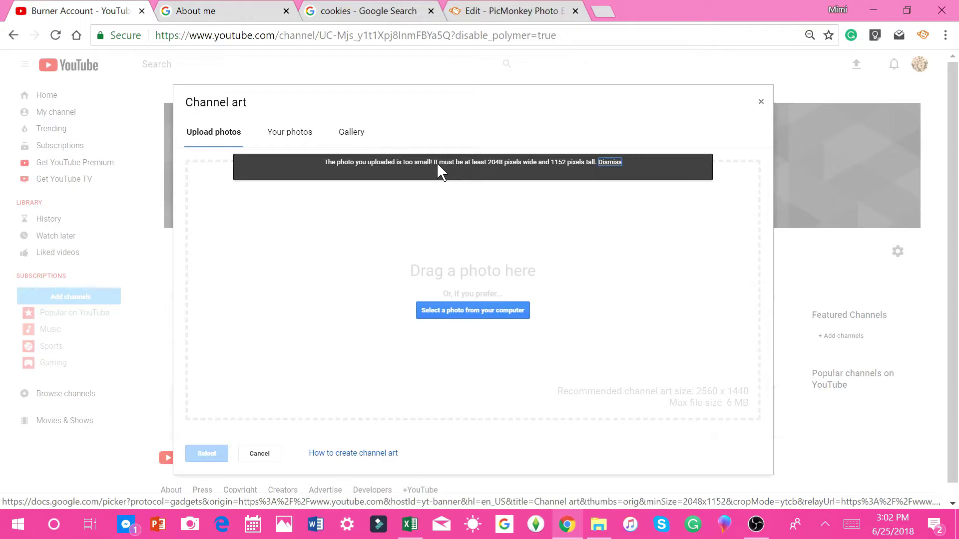
Step: Dismiss the photo-too-small error and return to the channel art help article
{"action": "left_click", "coordinate": [610, 161]}
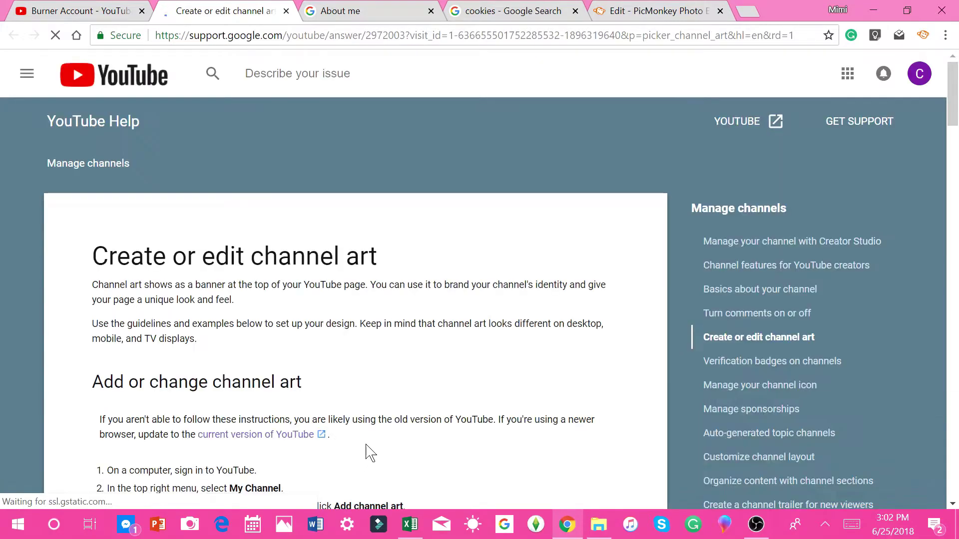
{"action": "scroll", "coordinate": [320, 354], "scroll_direction": "down", "scroll_amount": 5}
{"action": "scroll", "coordinate": [320, 354], "scroll_direction": "down", "scroll_amount": 5}
{"action": "scroll", "coordinate": [320, 337], "scroll_direction": "down", "scroll_amount": 5}
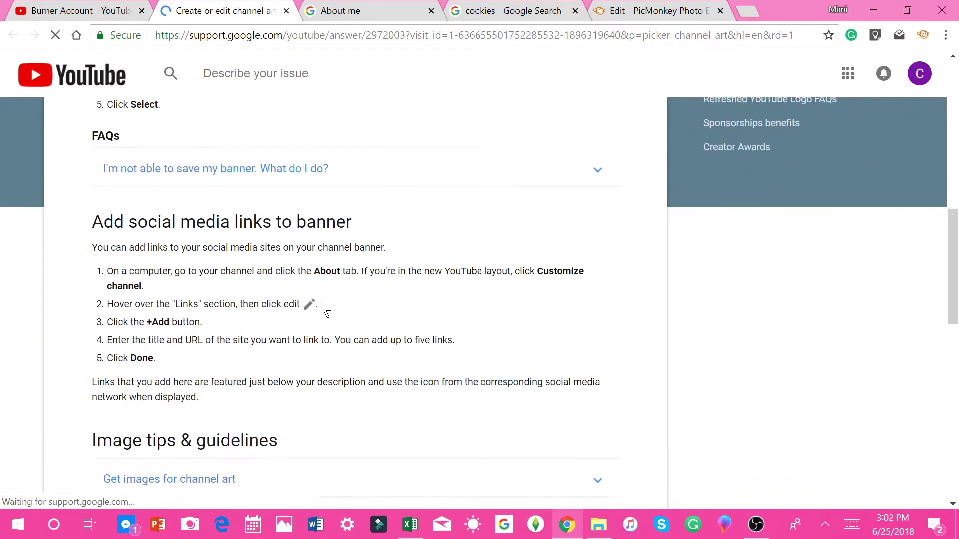
{"action": "scroll", "coordinate": [323, 314], "scroll_direction": "down", "scroll_amount": 5}
{"action": "scroll", "coordinate": [323, 307], "scroll_direction": "down", "scroll_amount": 5}
{"action": "scroll", "coordinate": [322, 307], "scroll_direction": "up", "scroll_amount": 5}
{"action": "scroll", "coordinate": [323, 330], "scroll_direction": "up", "scroll_amount": 3}
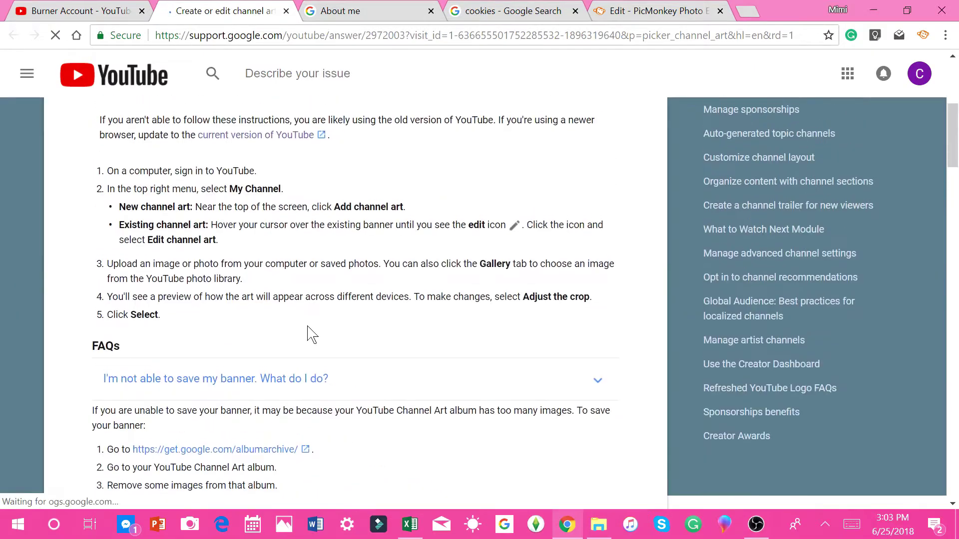
{"action": "scroll", "coordinate": [322, 344], "scroll_direction": "up", "scroll_amount": 1}
{"action": "scroll", "coordinate": [324, 347], "scroll_direction": "up", "scroll_amount": 3}
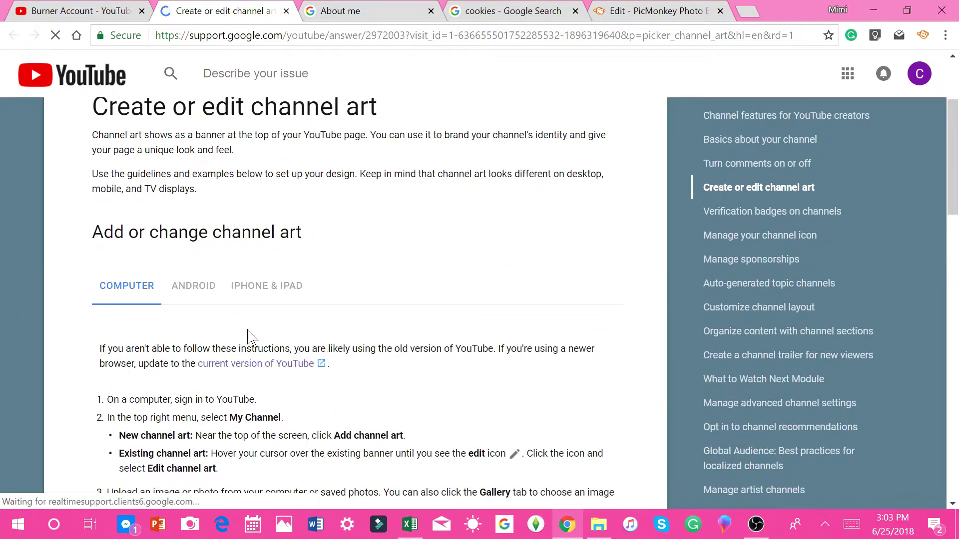
{"action": "scroll", "coordinate": [248, 330], "scroll_direction": "down", "scroll_amount": 1}
{"action": "scroll", "coordinate": [248, 333], "scroll_direction": "down", "scroll_amount": 1}
{"action": "scroll", "coordinate": [250, 339], "scroll_direction": "down", "scroll_amount": 2}
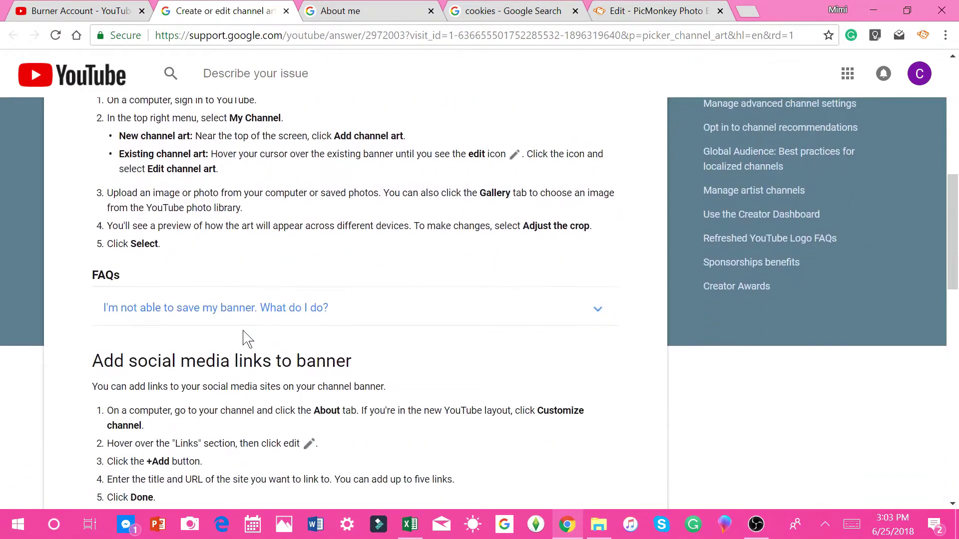
{"action": "scroll", "coordinate": [247, 338], "scroll_direction": "down", "scroll_amount": 2}
{"action": "scroll", "coordinate": [247, 338], "scroll_direction": "down", "scroll_amount": 3}
{"action": "scroll", "coordinate": [245, 330], "scroll_direction": "down", "scroll_amount": 1}
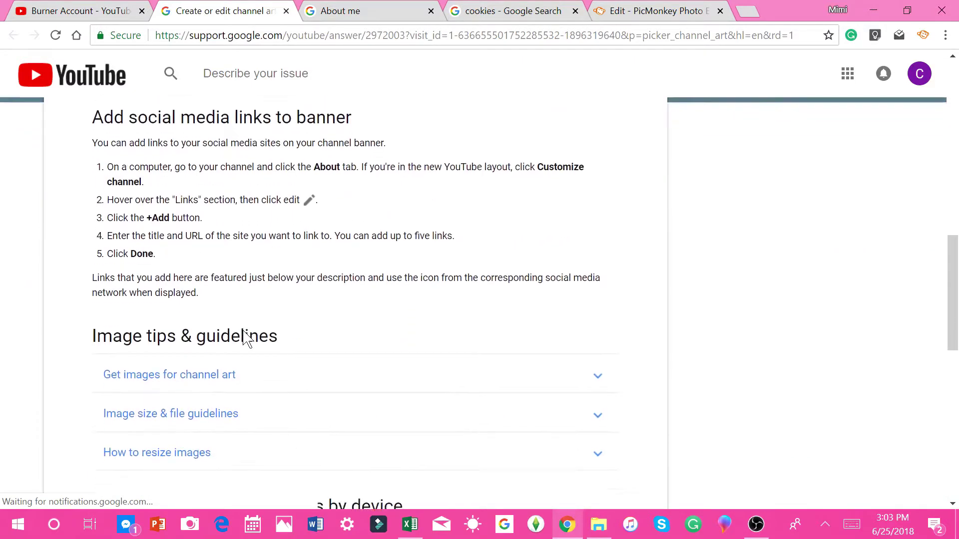
{"action": "scroll", "coordinate": [245, 322], "scroll_direction": "down", "scroll_amount": 4}
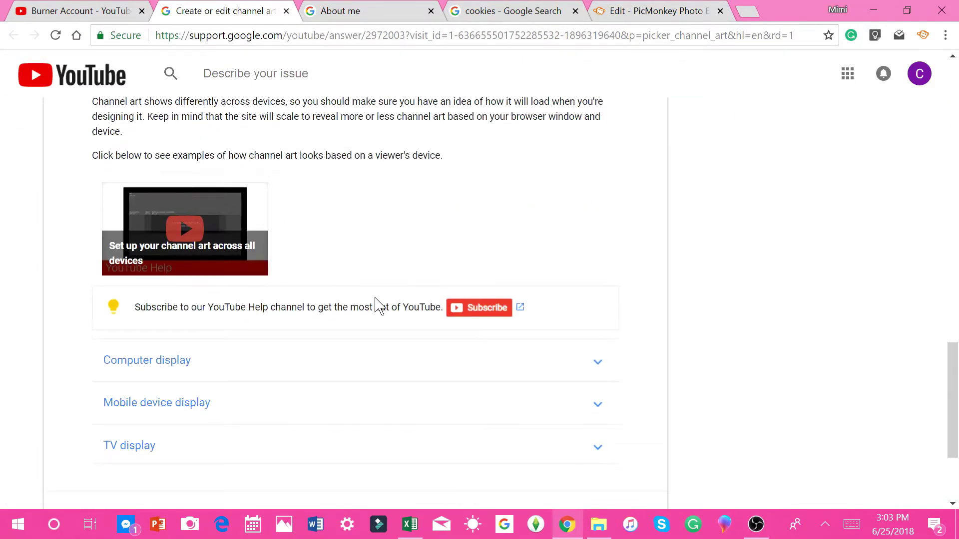
{"action": "scroll", "coordinate": [390, 298], "scroll_direction": "up", "scroll_amount": 5}
{"action": "scroll", "coordinate": [419, 217], "scroll_direction": "up", "scroll_amount": 4}
{"action": "scroll", "coordinate": [479, 225], "scroll_direction": "up", "scroll_amount": 4}
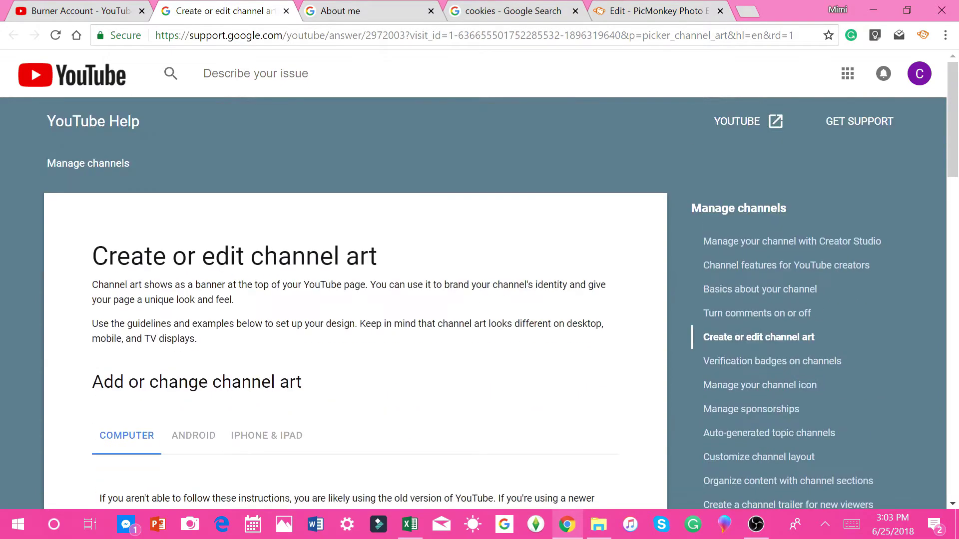
Step: Open the channel art template in PicMonkey and show the Geometric overlay shapes
{"action": "left_click", "coordinate": [674, 9]}
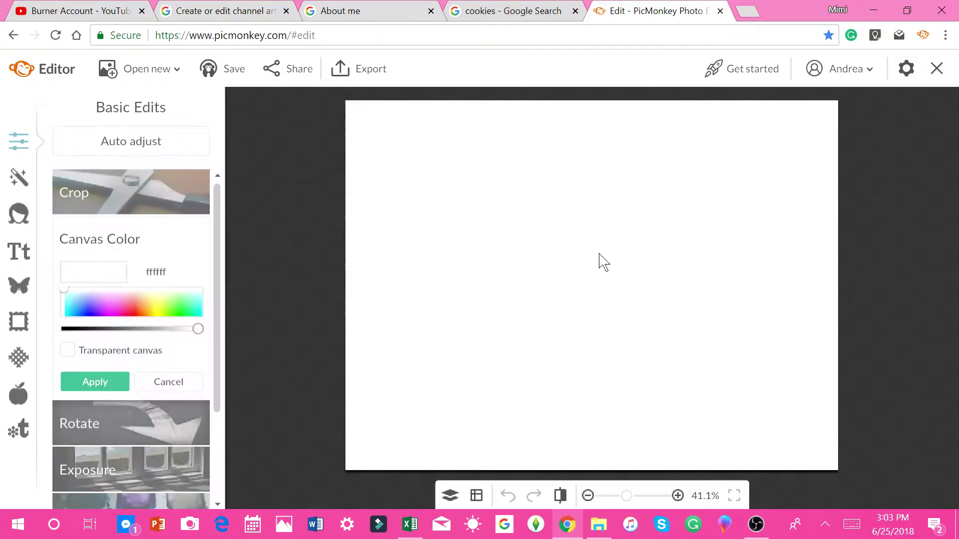
{"action": "mouse_move", "coordinate": [141, 68]}
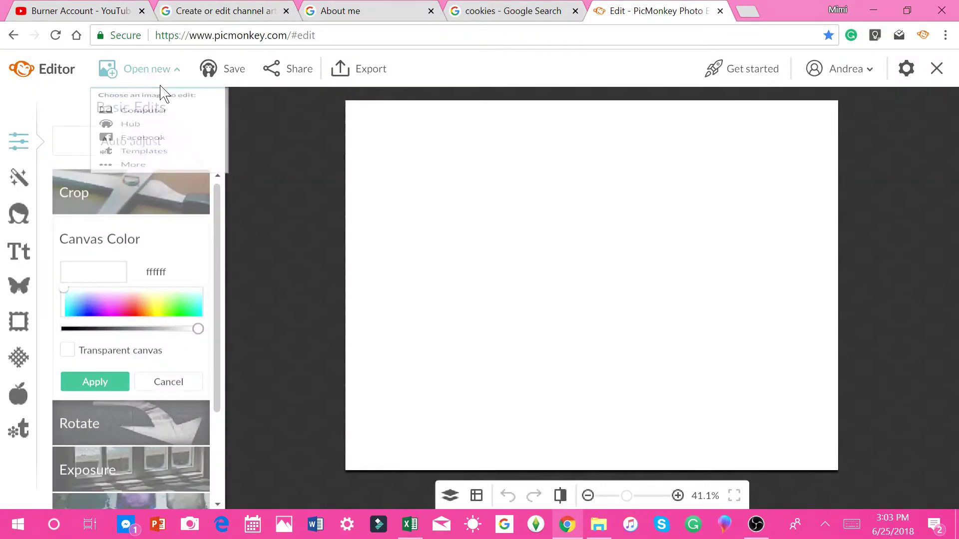
{"action": "left_click", "coordinate": [178, 124]}
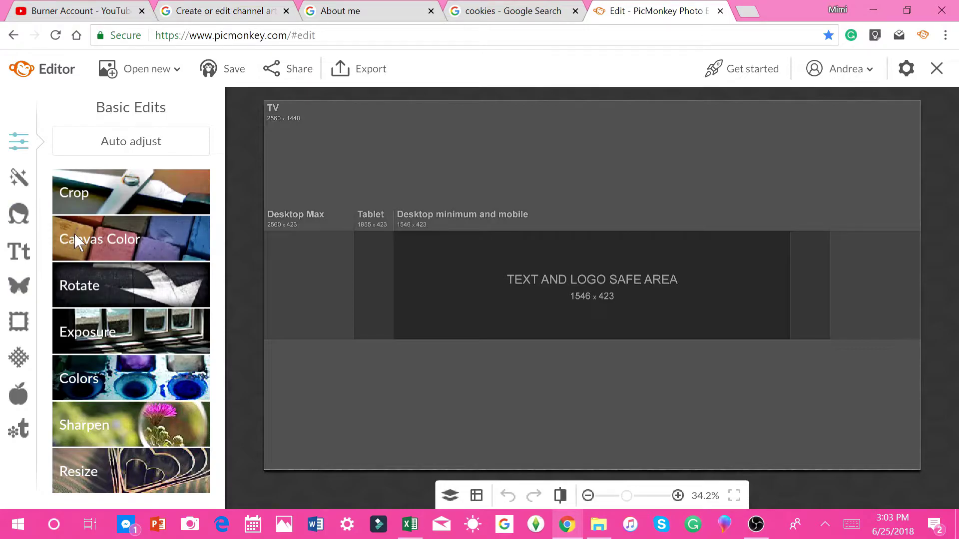
{"action": "left_click", "coordinate": [19, 285]}
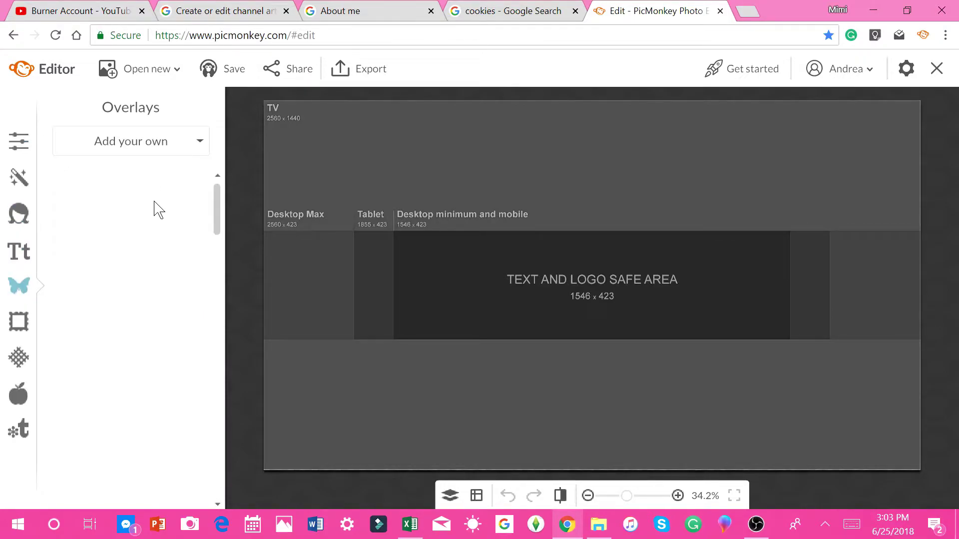
{"action": "left_click", "coordinate": [145, 214]}
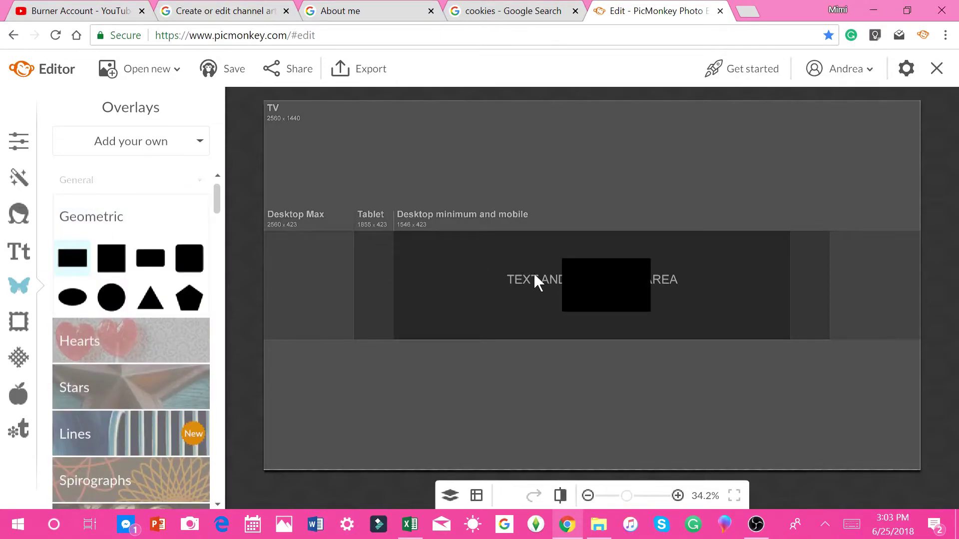
Step: Add a black rectangle, resize it and place it beside the safe area
{"action": "left_click_drag", "start_coordinate": [562, 285], "coordinate": [402, 300]}
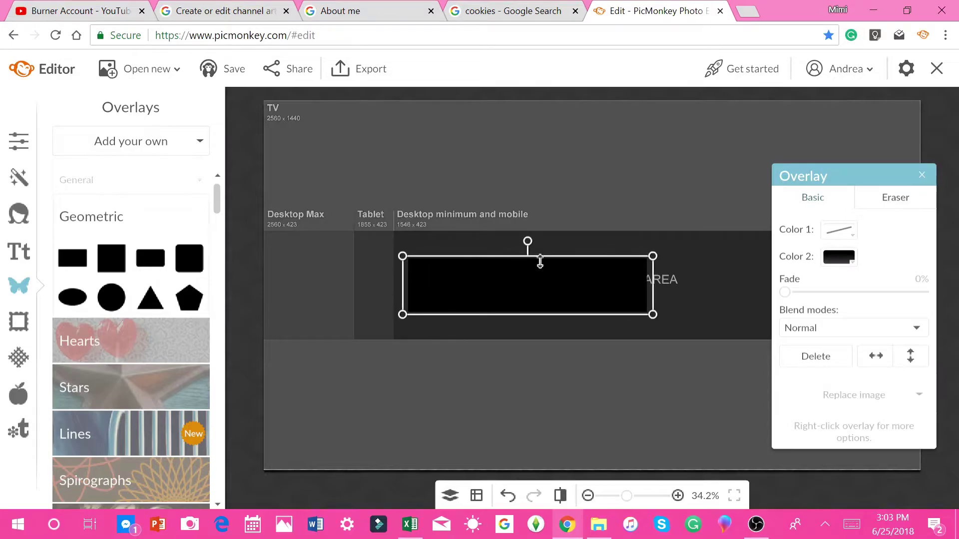
{"action": "left_click_drag", "start_coordinate": [543, 257], "coordinate": [547, 149]}
{"action": "mouse_move", "coordinate": [547, 231]}
{"action": "left_mouse_down"}
{"action": "mouse_move", "coordinate": [569, 121]}
{"action": "mouse_move", "coordinate": [531, 156]}
{"action": "left_mouse_up"}
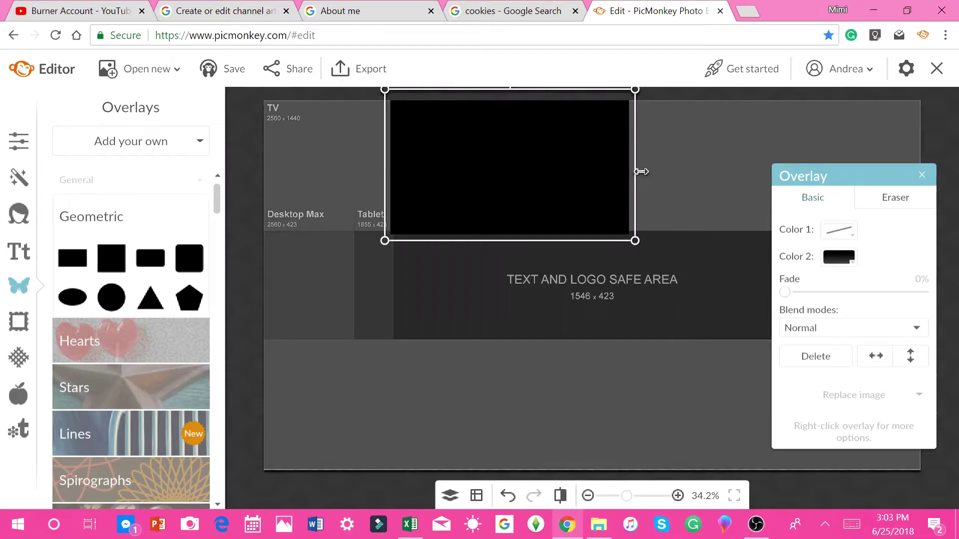
{"action": "mouse_move", "coordinate": [638, 172]}
{"action": "left_mouse_down"}
{"action": "mouse_move", "coordinate": [833, 176]}
{"action": "mouse_move", "coordinate": [807, 176]}
{"action": "left_mouse_up"}
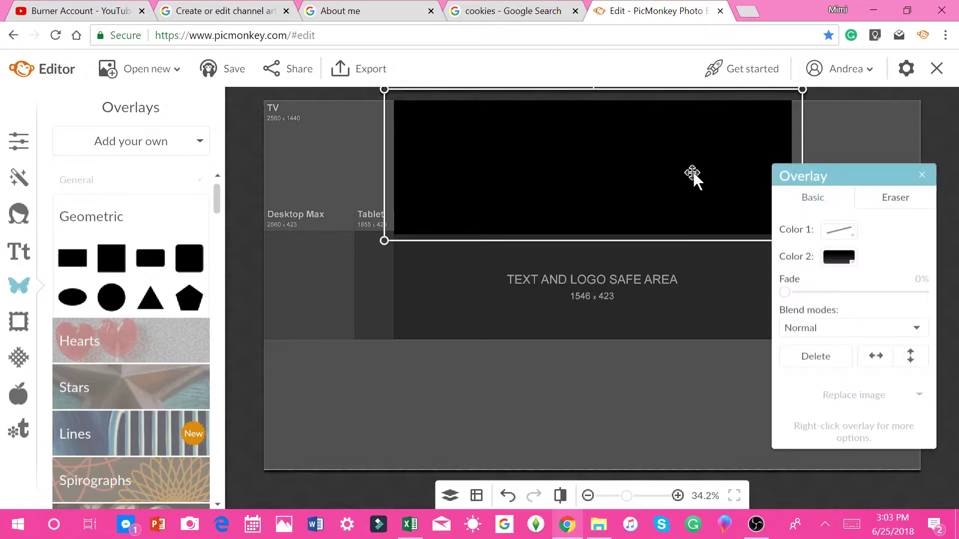
{"action": "right_click", "coordinate": [693, 174]}
{"action": "left_click", "coordinate": [692, 173]}
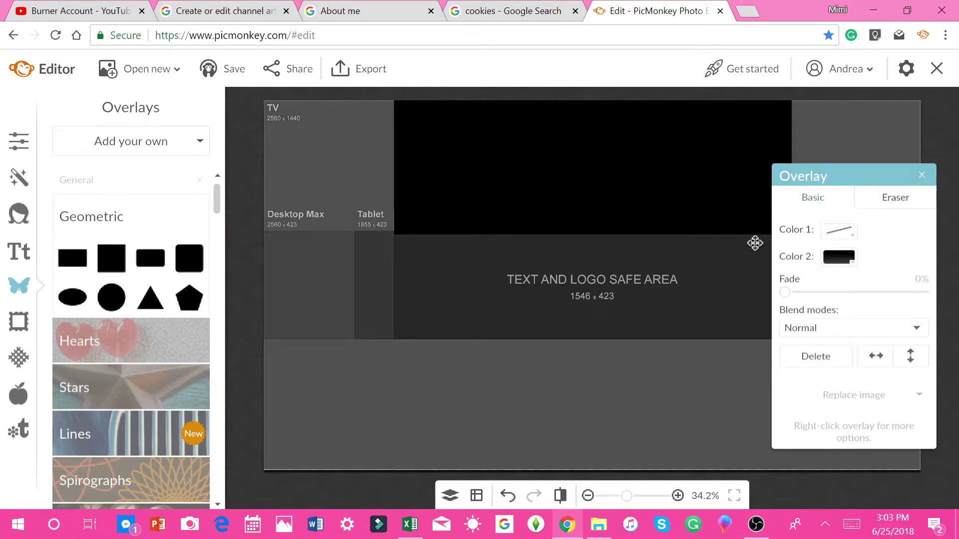
{"action": "left_click", "coordinate": [584, 154]}
{"action": "left_click_drag", "start_coordinate": [389, 162], "coordinate": [701, 174]}
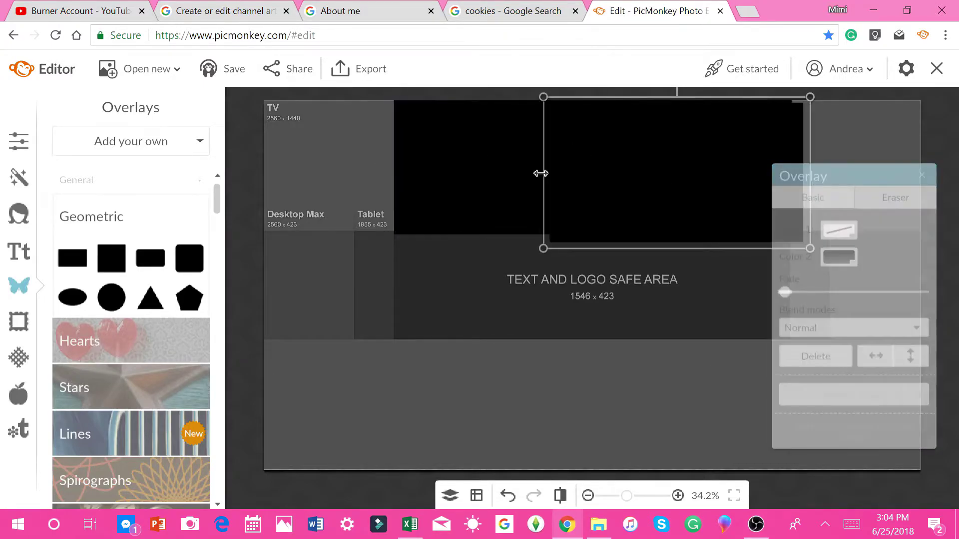
{"action": "mouse_move", "coordinate": [747, 221]}
{"action": "left_mouse_down"}
{"action": "mouse_move", "coordinate": [315, 299]}
{"action": "mouse_move", "coordinate": [332, 299]}
{"action": "left_mouse_up"}
Step: Duplicate the black rectangles to cover the right side and bottom of the safe area
{"action": "right_click", "coordinate": [332, 300]}
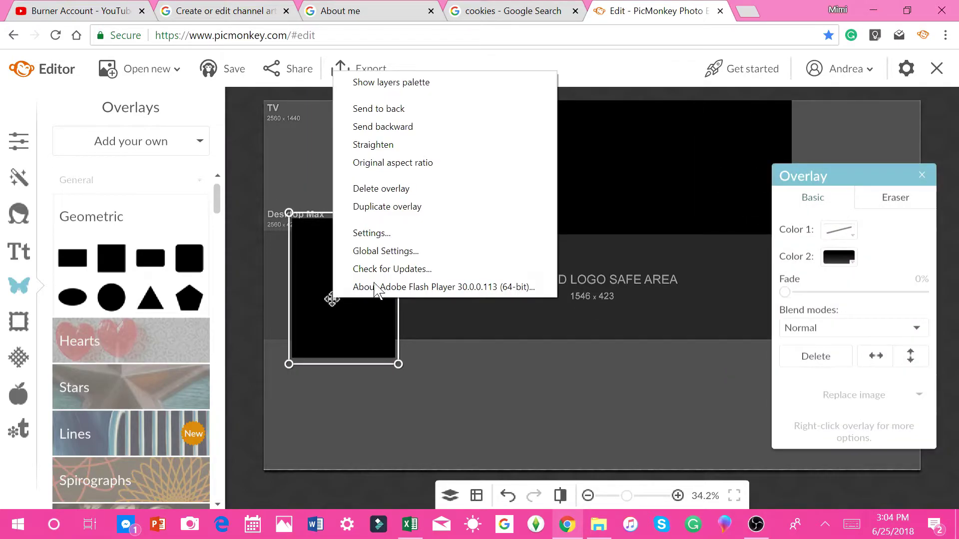
{"action": "left_click", "coordinate": [416, 207]}
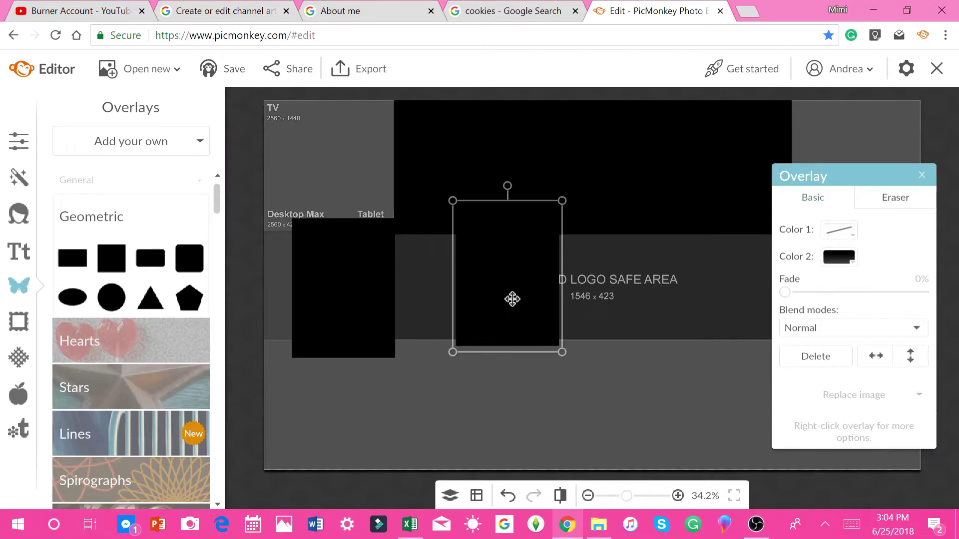
{"action": "left_click_drag", "start_coordinate": [645, 295], "coordinate": [845, 305]}
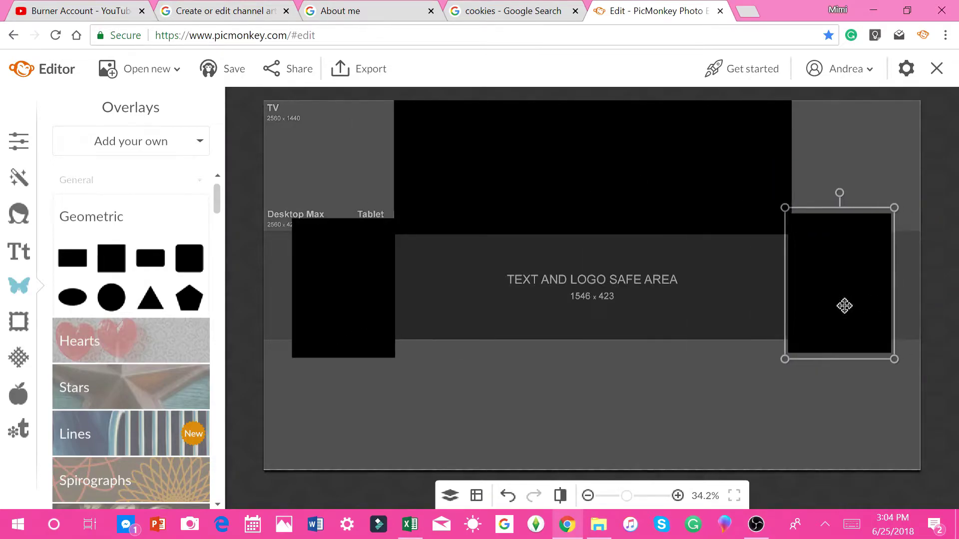
{"action": "right_click", "coordinate": [665, 173]}
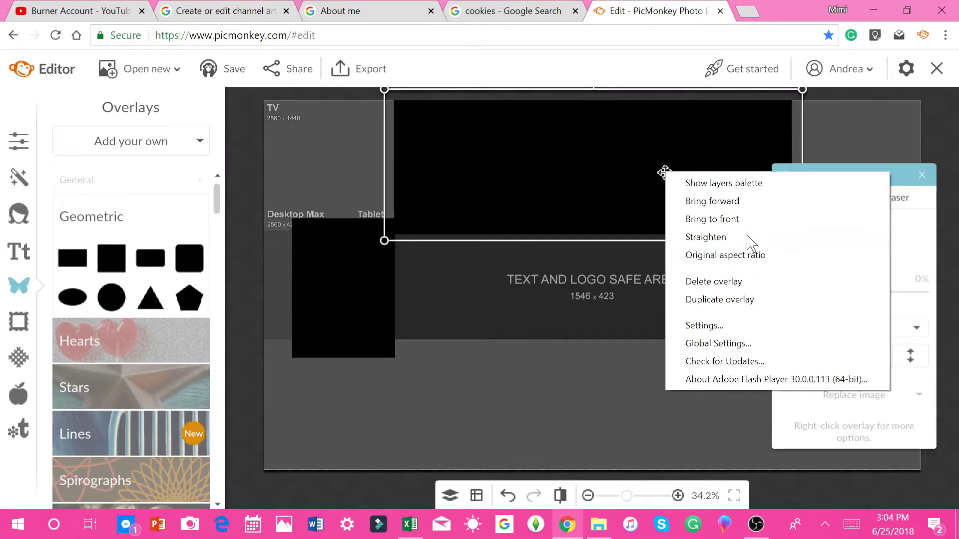
{"action": "left_click", "coordinate": [720, 299]}
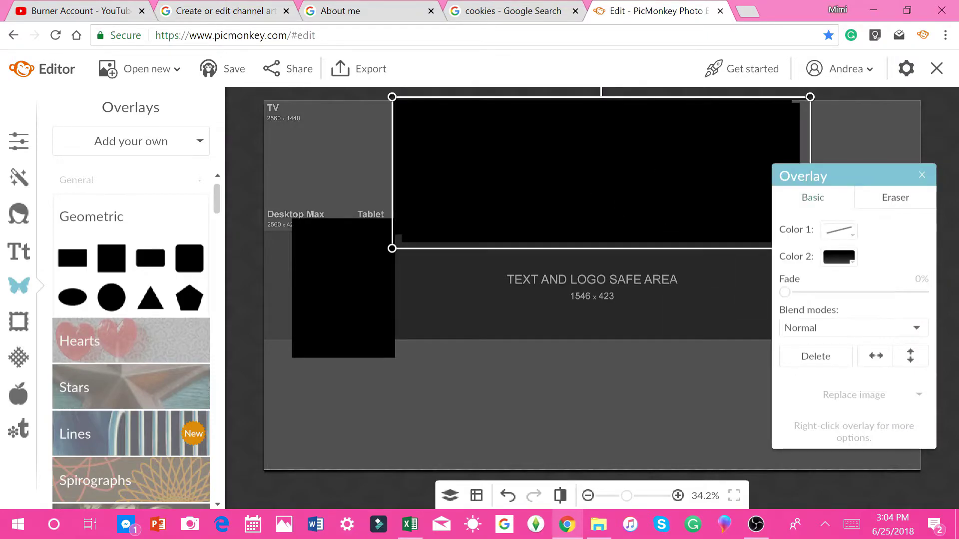
{"action": "mouse_move", "coordinate": [588, 173]}
{"action": "left_mouse_down"}
{"action": "mouse_move", "coordinate": [571, 401]}
{"action": "mouse_move", "coordinate": [580, 406]}
{"action": "left_mouse_up"}
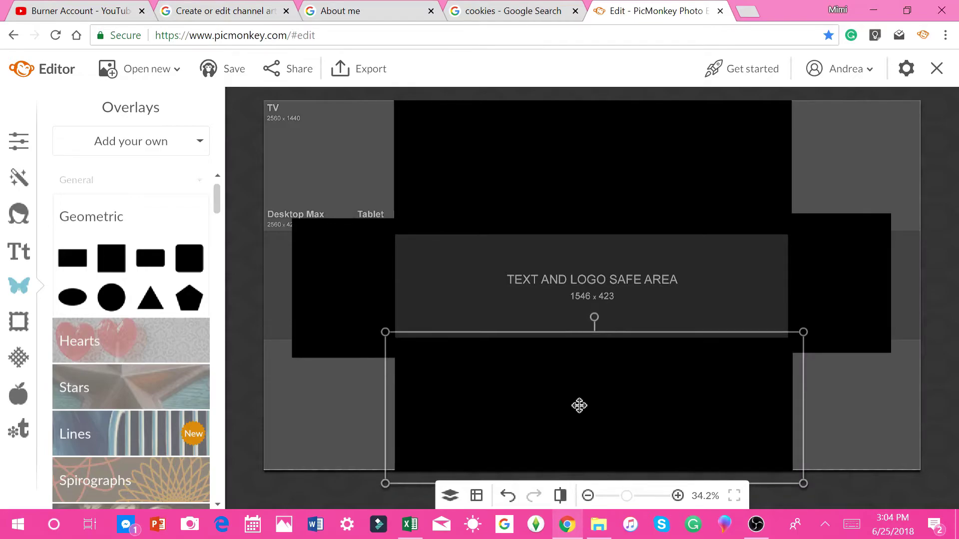
{"action": "left_click", "coordinate": [337, 153]}
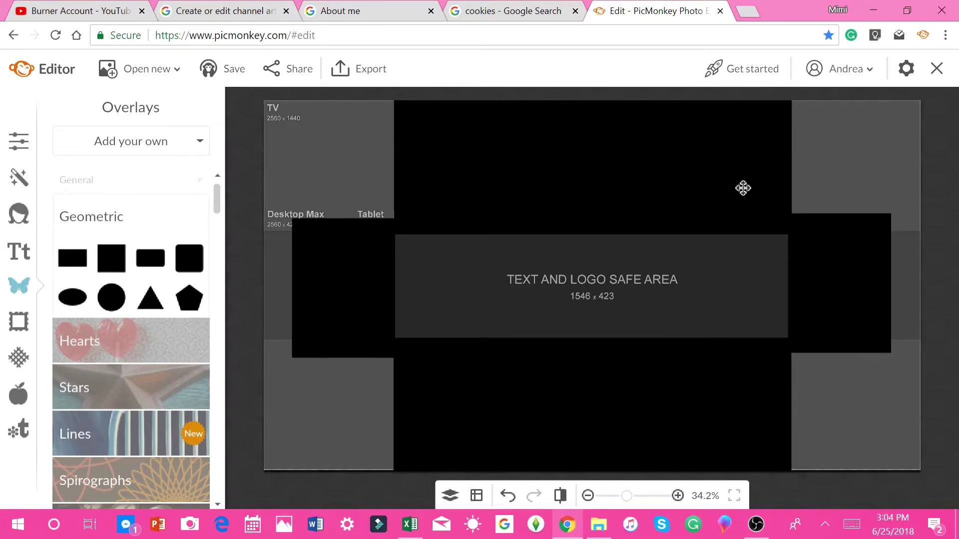
Step: Add the chocolate-chip cookie photo from the computer as an overlay
{"action": "left_click", "coordinate": [165, 143]}
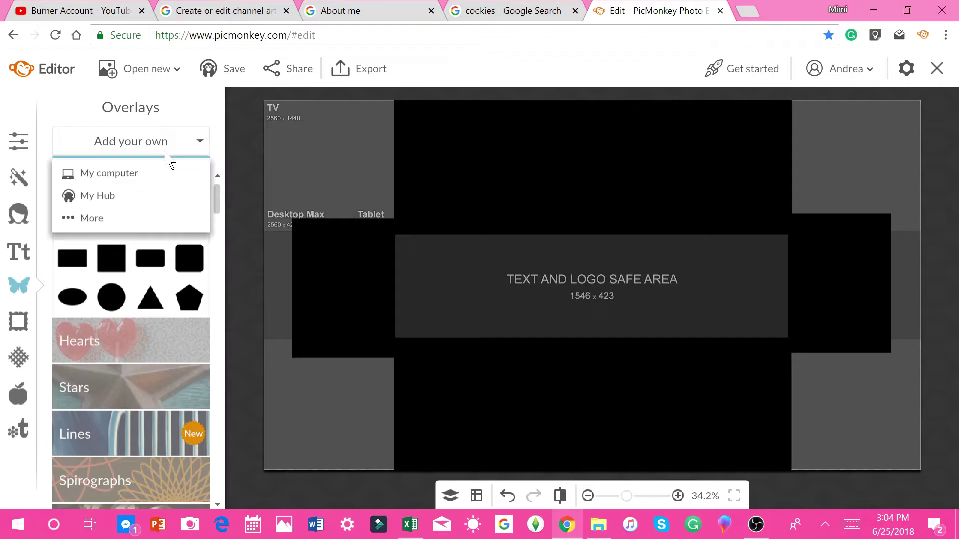
{"action": "left_click", "coordinate": [113, 174]}
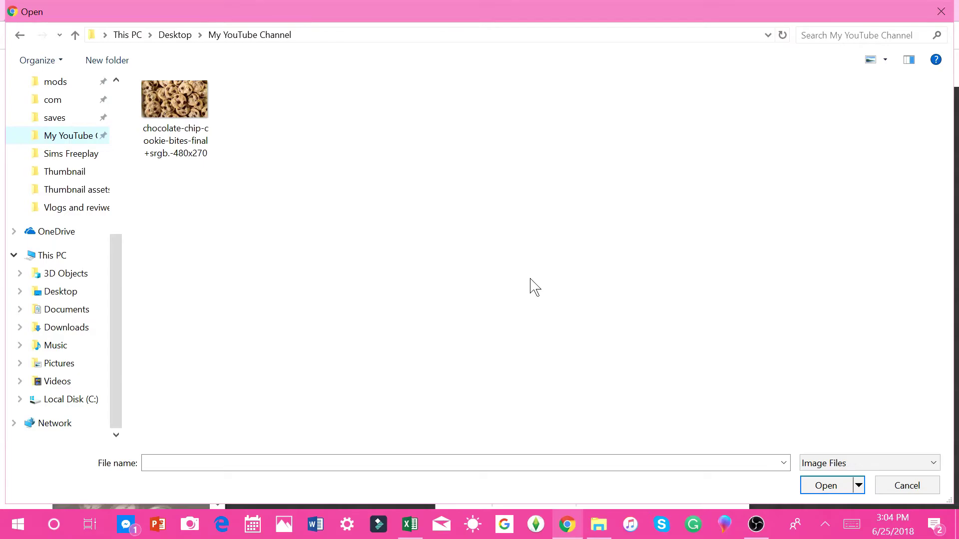
{"action": "left_click", "coordinate": [175, 99]}
{"action": "left_click", "coordinate": [826, 486]}
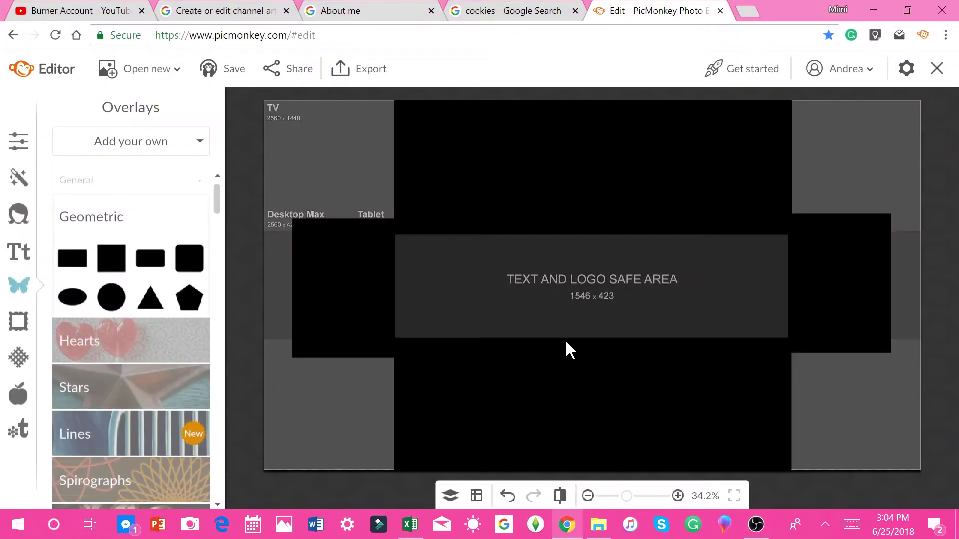
{"action": "right_click", "coordinate": [569, 214]}
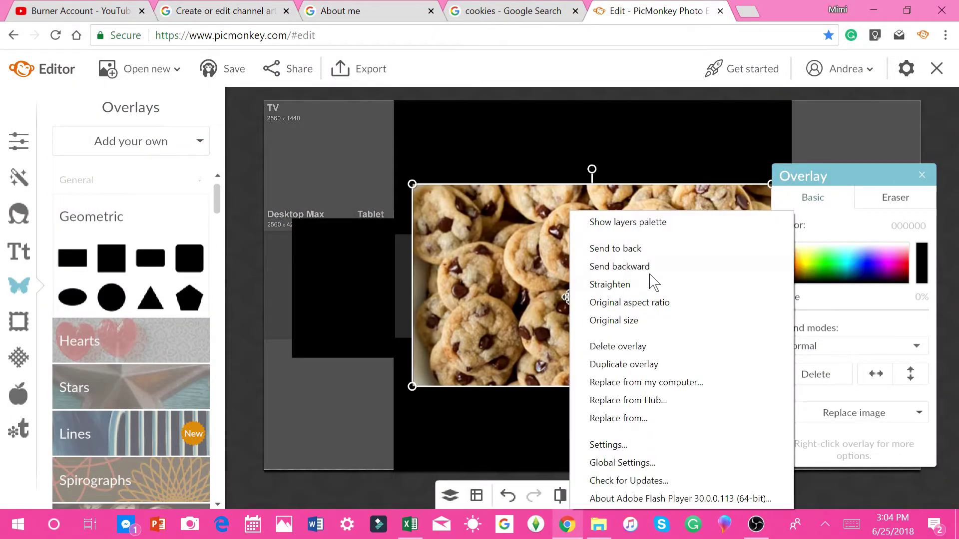
{"action": "left_click", "coordinate": [620, 267]}
Step: Enlarge the cookie photo over the whole canvas and send it behind the rectangles
{"action": "left_click_drag", "start_coordinate": [593, 262], "coordinate": [530, 259]}
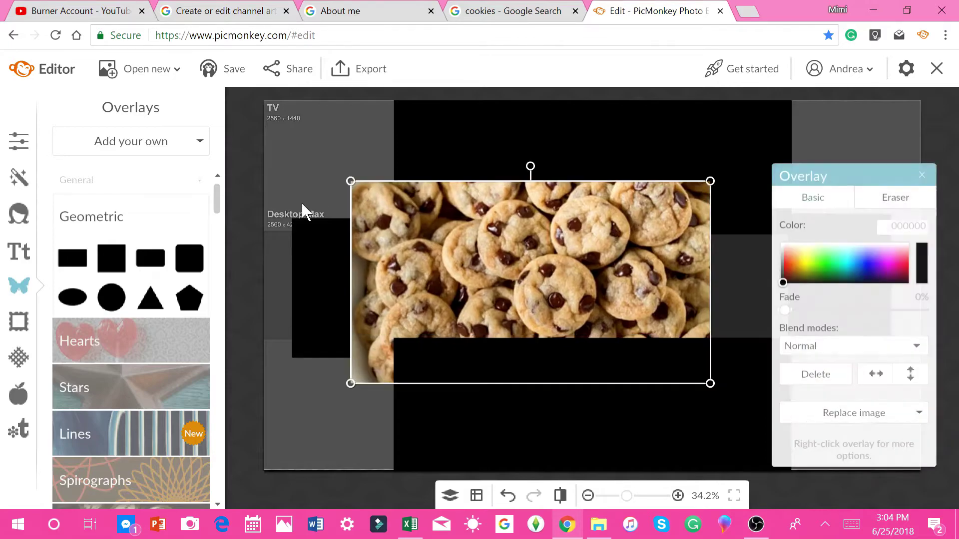
{"action": "left_click_drag", "start_coordinate": [354, 223], "coordinate": [210, 233]}
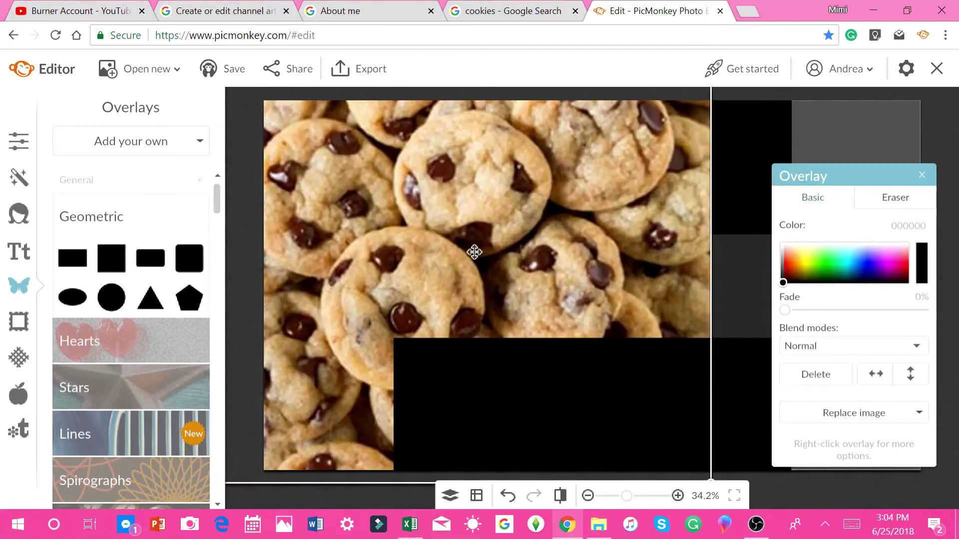
{"action": "left_click_drag", "start_coordinate": [475, 252], "coordinate": [725, 267]}
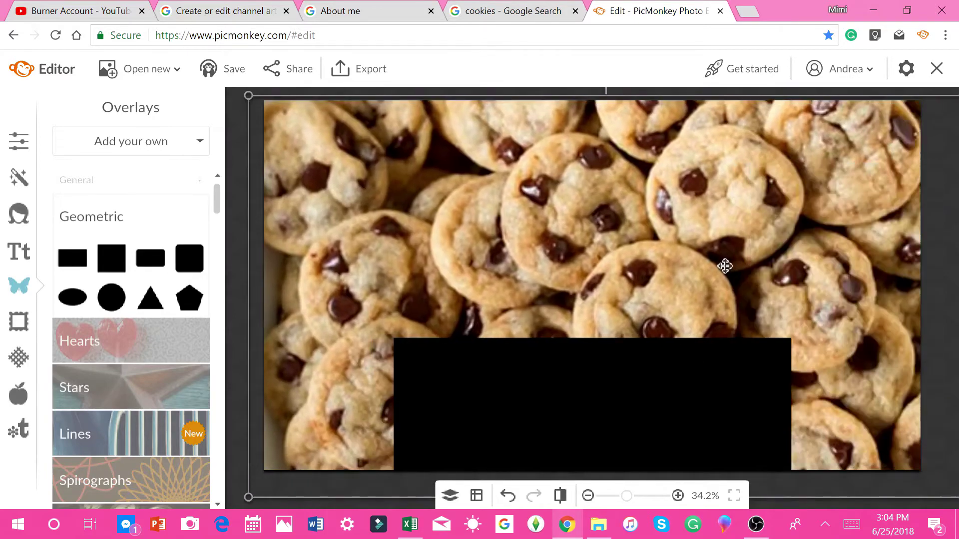
{"action": "right_click", "coordinate": [697, 236]}
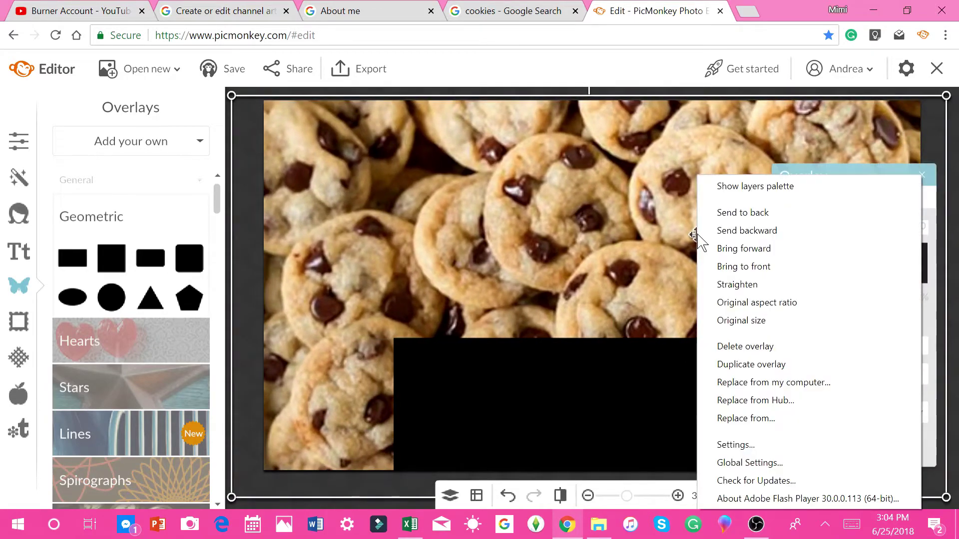
{"action": "left_click", "coordinate": [774, 239]}
{"action": "right_click", "coordinate": [615, 238]}
{"action": "left_click", "coordinate": [614, 239]}
{"action": "right_click", "coordinate": [649, 239]}
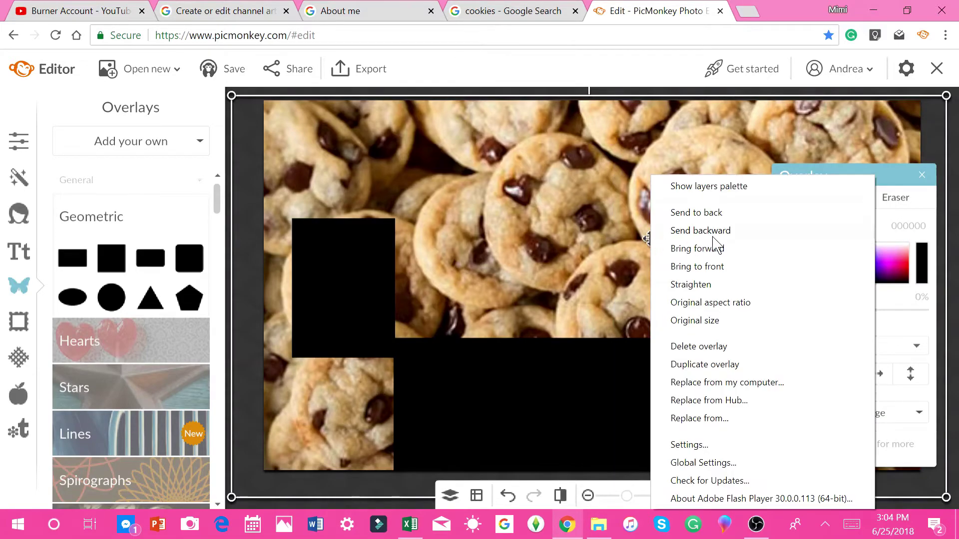
{"action": "left_click", "coordinate": [700, 230]}
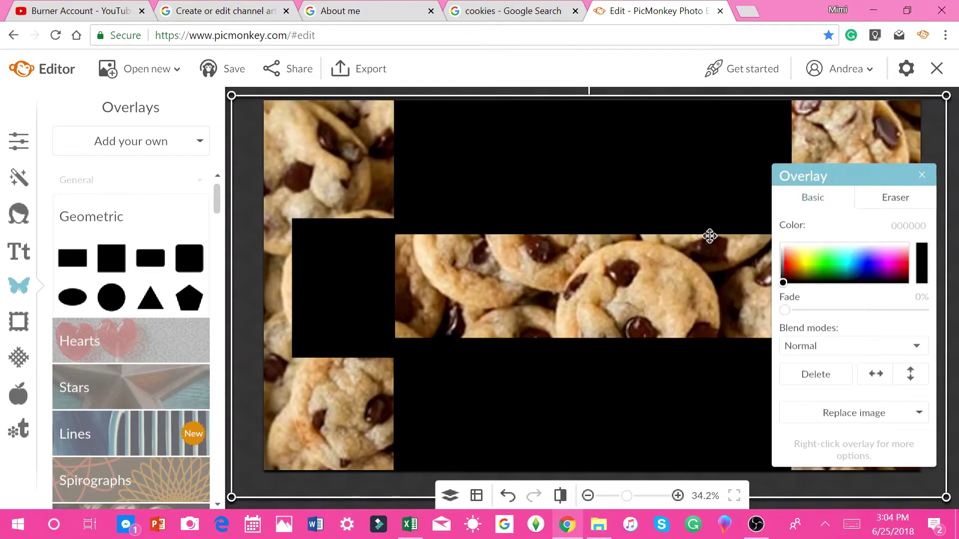
Step: Add a Sue Ellen Francisco text box reading COCO SIMS
{"action": "left_click", "coordinate": [921, 178]}
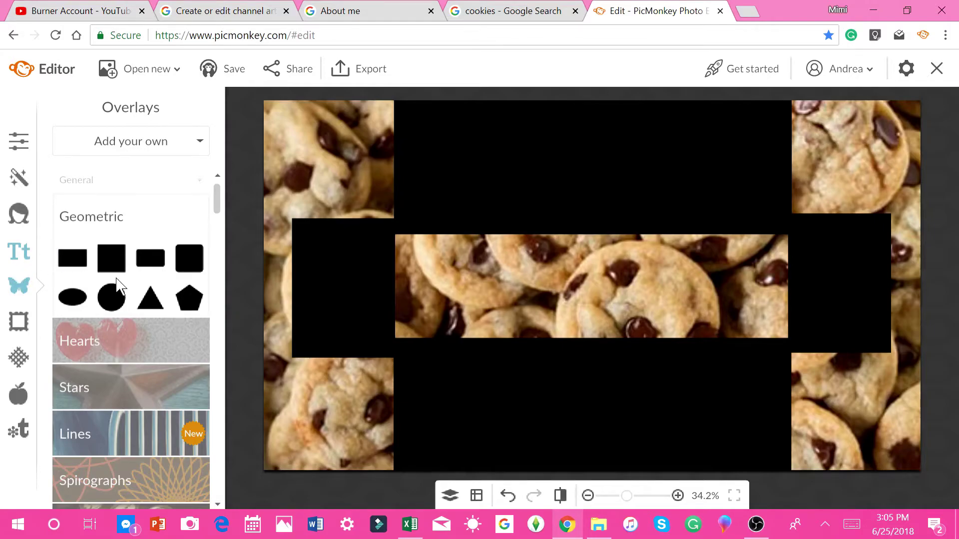
{"action": "left_click", "coordinate": [19, 251]}
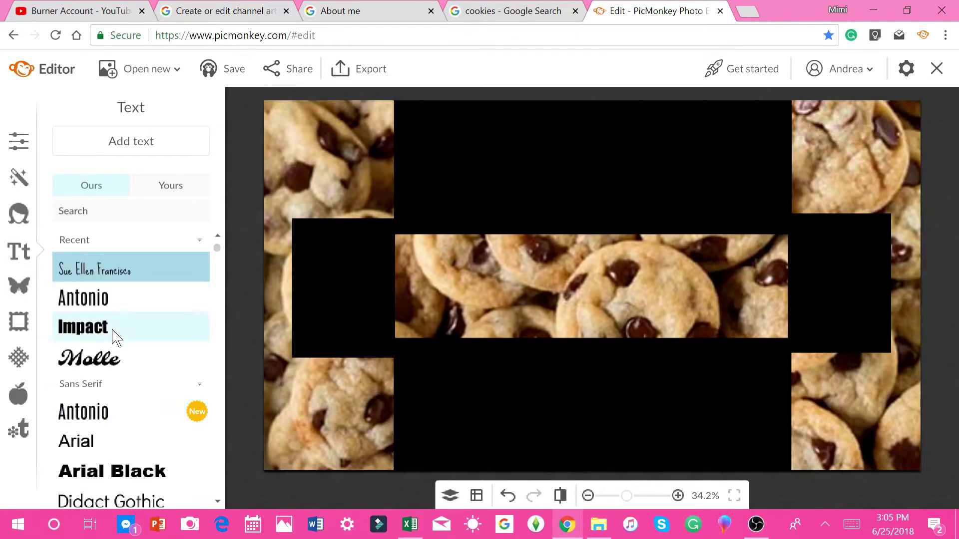
{"action": "left_click", "coordinate": [472, 259]}
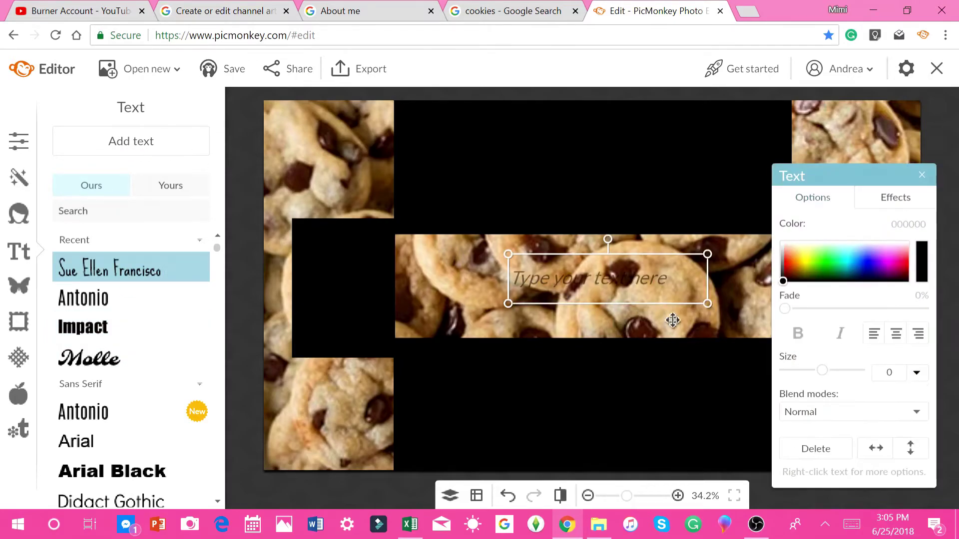
{"action": "left_click", "coordinate": [619, 281]}
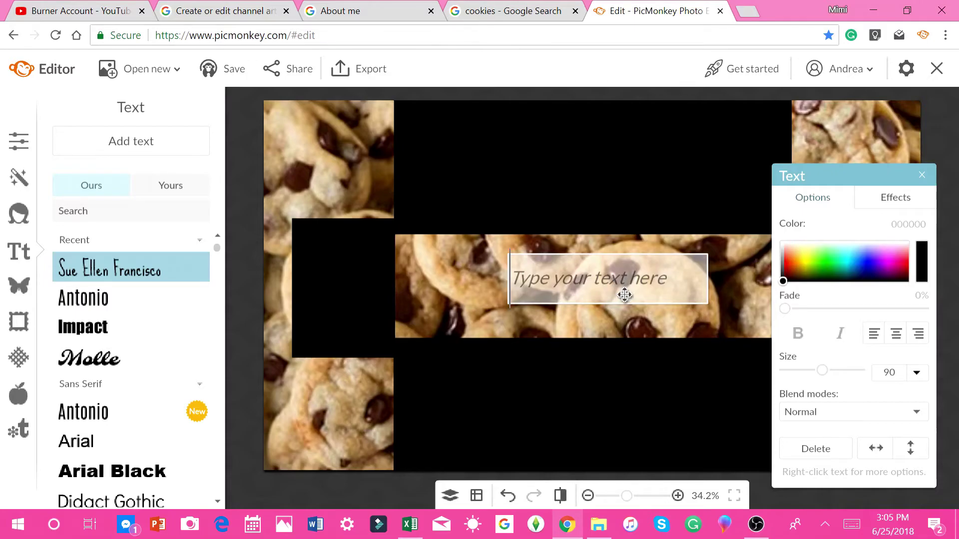
{"action": "type", "text": "CO"}
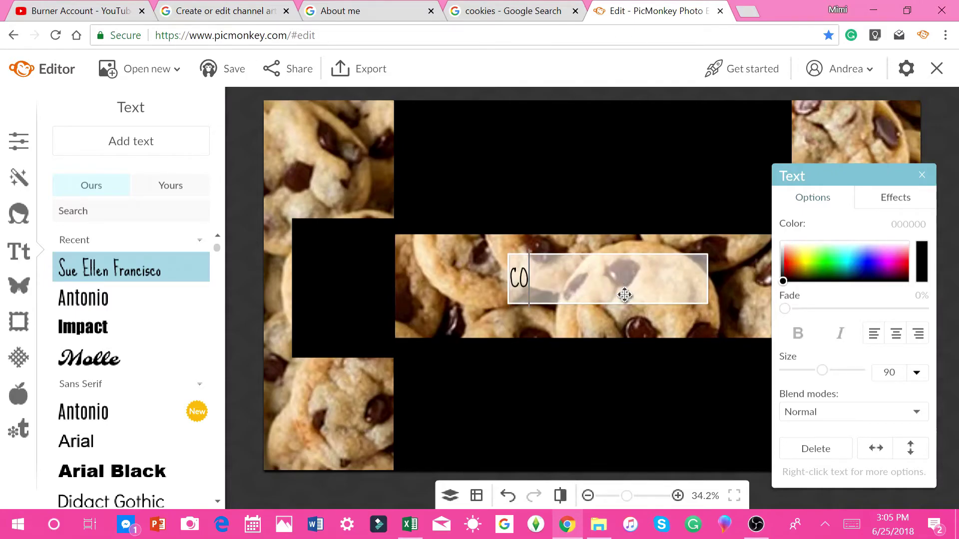
{"action": "type", "text": "CO SIMS"}
{"action": "left_click", "coordinate": [480, 404]}
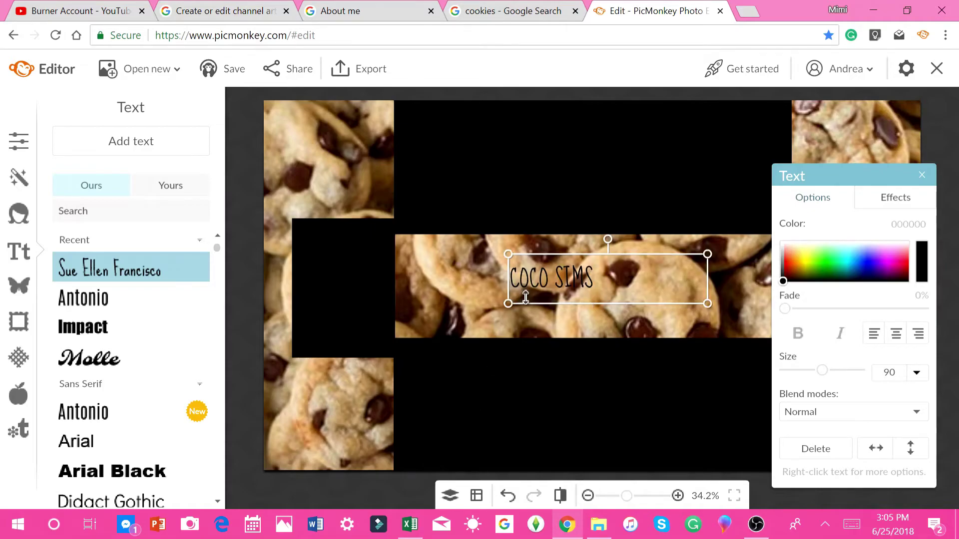
Step: Resize the COCO SIMS title and centre it over the cookie strip
{"action": "mouse_move", "coordinate": [709, 279]}
{"action": "left_mouse_down"}
{"action": "mouse_move", "coordinate": [595, 287]}
{"action": "mouse_move", "coordinate": [606, 287]}
{"action": "mouse_move", "coordinate": [613, 307]}
{"action": "mouse_move", "coordinate": [952, 479]}
{"action": "left_mouse_up"}
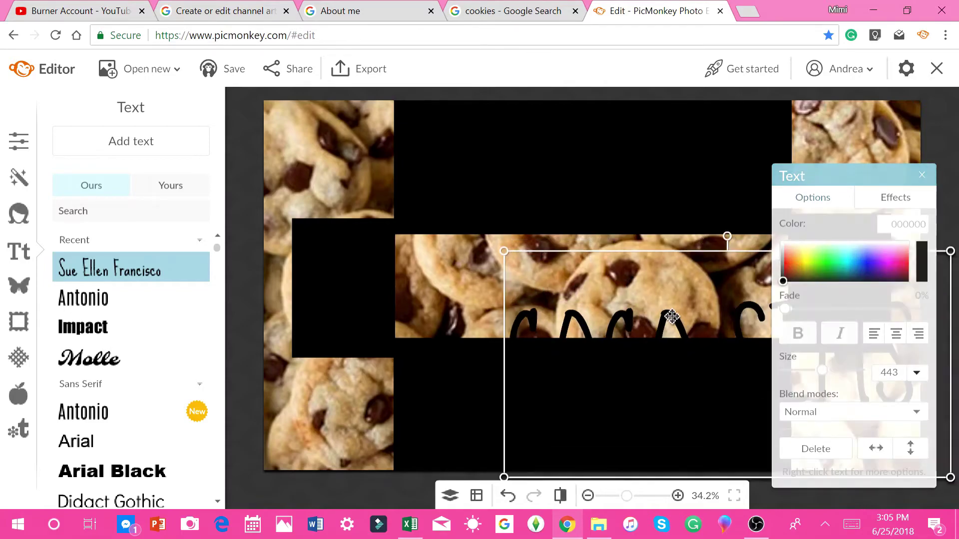
{"action": "left_click_drag", "start_coordinate": [676, 322], "coordinate": [525, 239]}
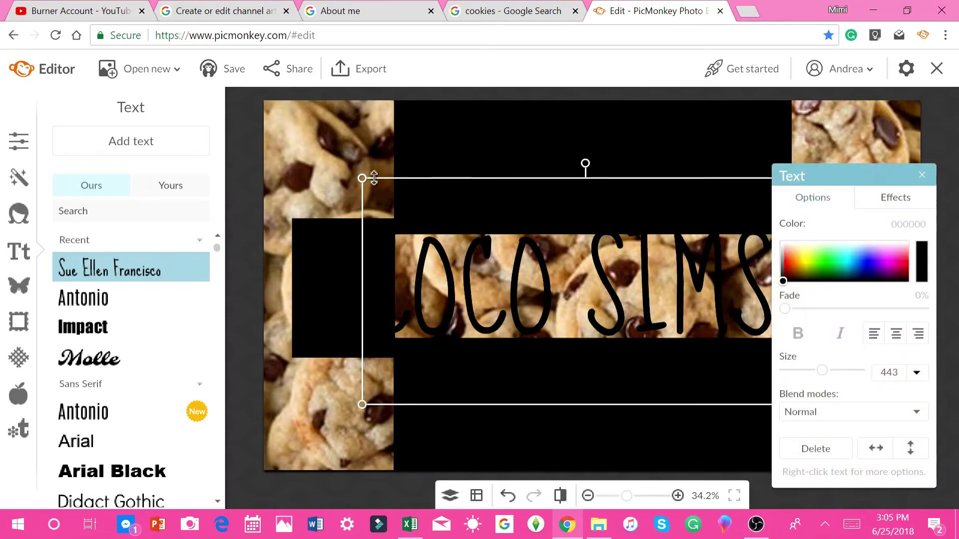
{"action": "left_click_drag", "start_coordinate": [363, 179], "coordinate": [458, 226]}
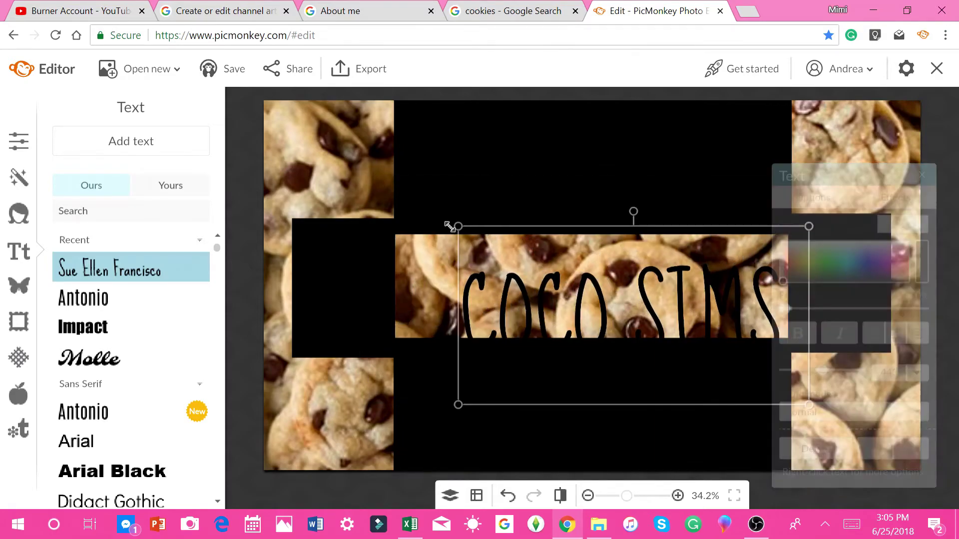
{"action": "left_click_drag", "start_coordinate": [642, 317], "coordinate": [607, 296]}
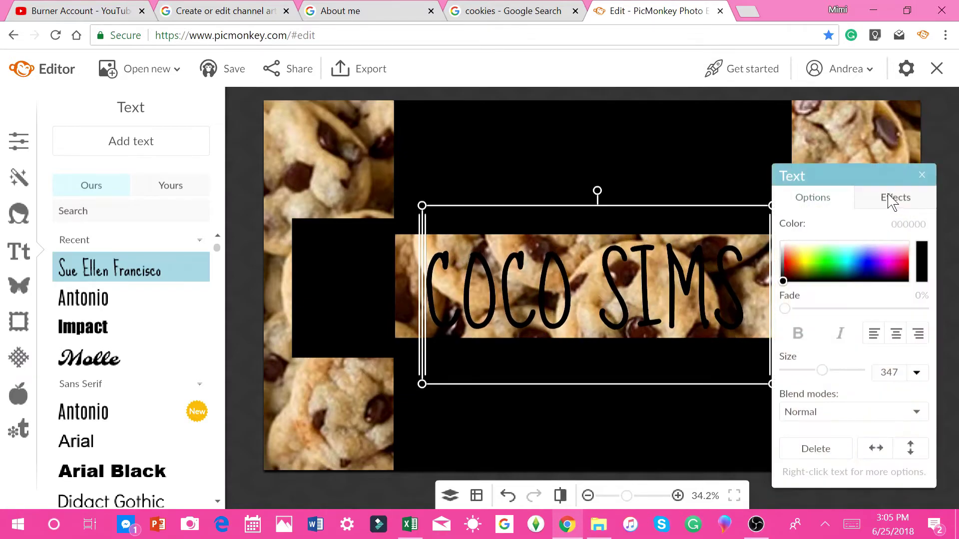
{"action": "left_click", "coordinate": [923, 177]}
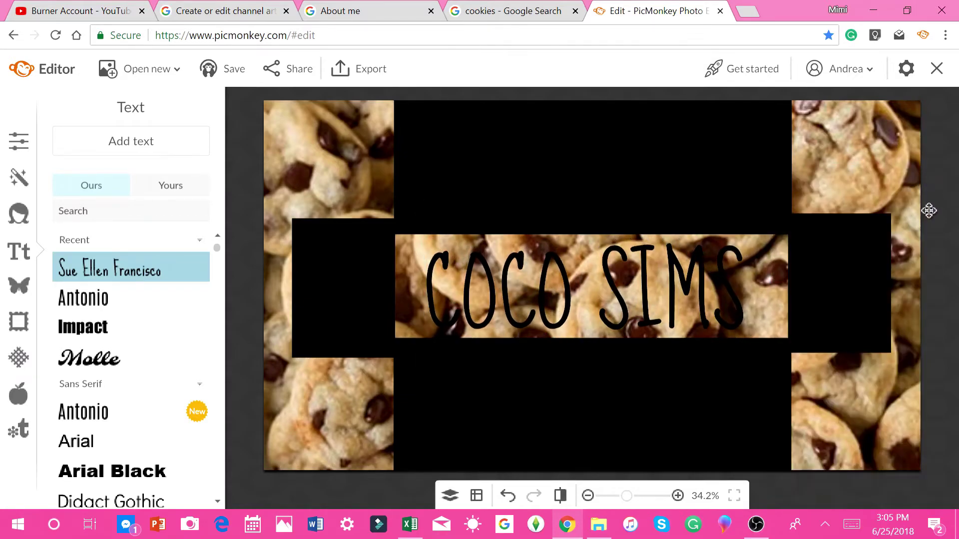
{"action": "left_click", "coordinate": [597, 300]}
Step: Delete the top, bottom and both side black rectangles, then close the Overlay panel
{"action": "left_click", "coordinate": [500, 164]}
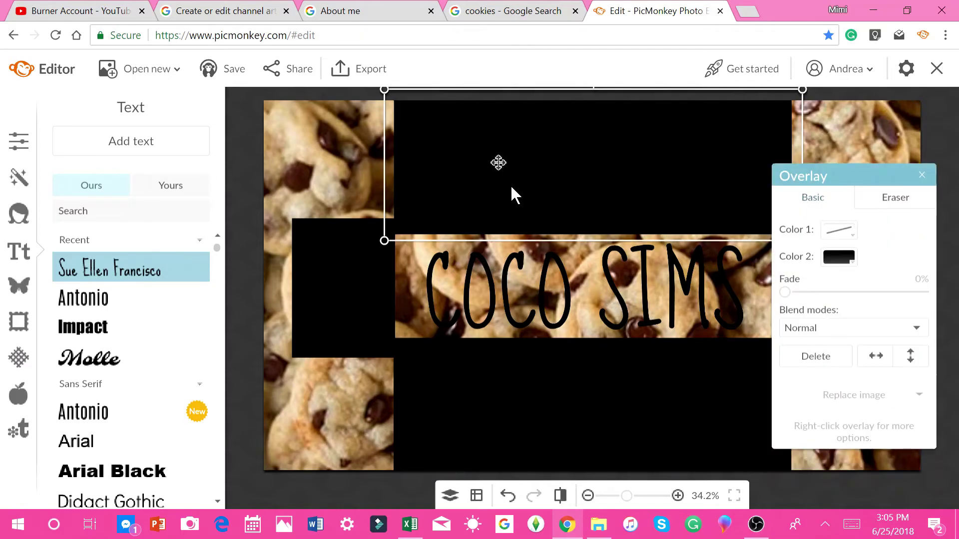
{"action": "key", "text": "Delete"}
{"action": "left_click", "coordinate": [558, 401]}
{"action": "key", "text": "Delete"}
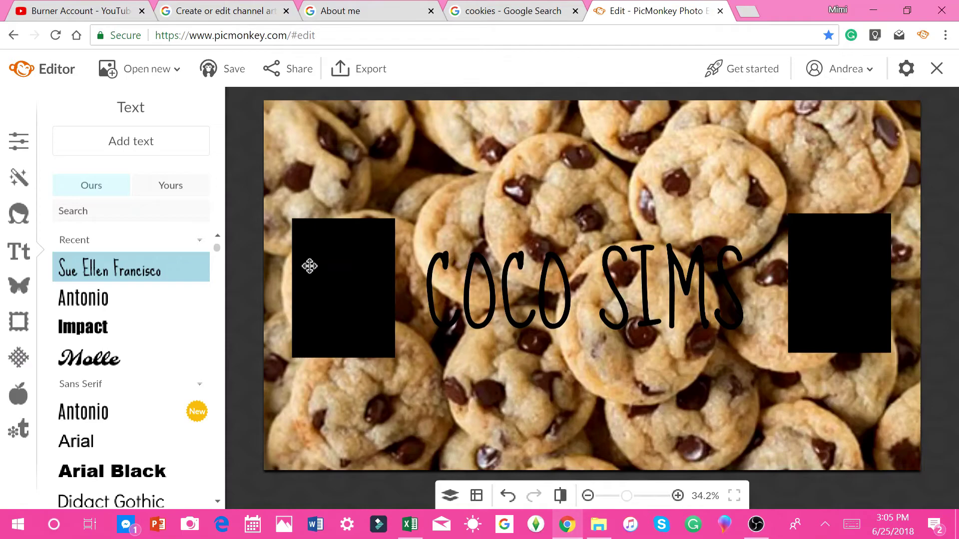
{"action": "left_click", "coordinate": [310, 267]}
{"action": "key", "text": "Delete"}
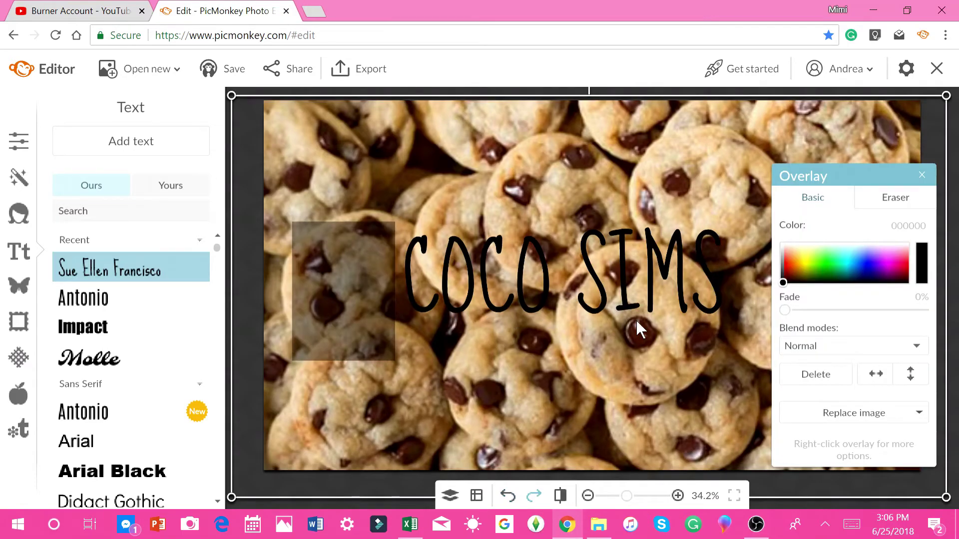
{"action": "key", "text": "Delete"}
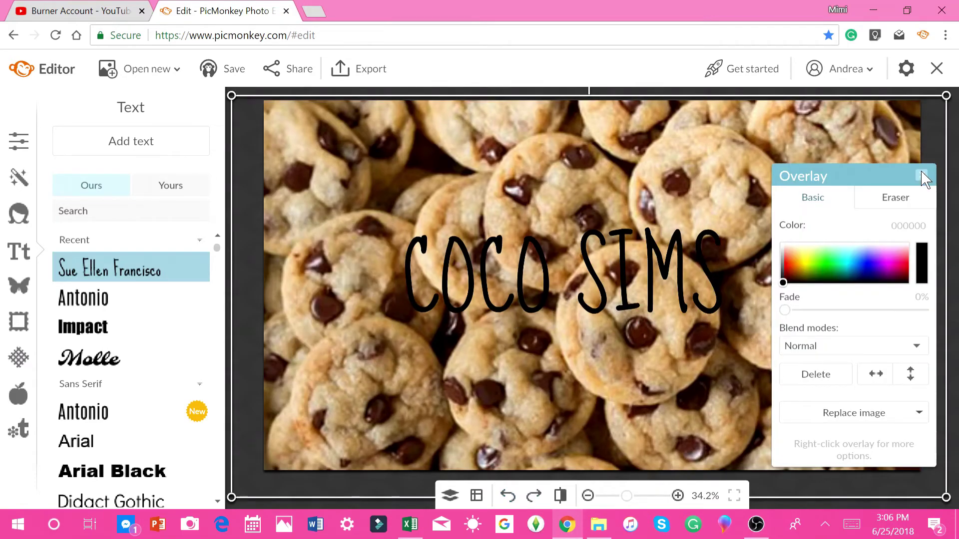
{"action": "left_click", "coordinate": [924, 176]}
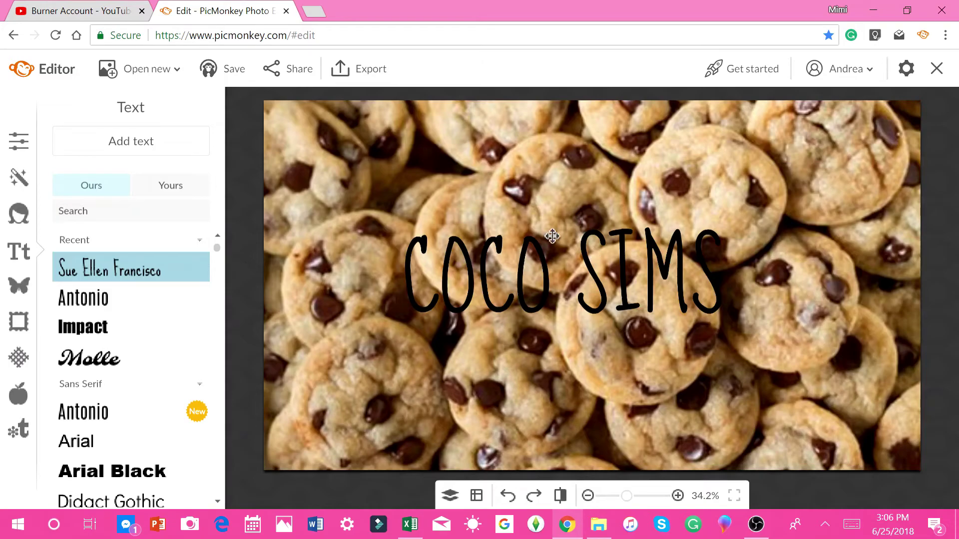
Step: Save the COCO SIMS cookie banner from PicMonkey as a renamed JPEG in My YouTube Channel
{"action": "left_click", "coordinate": [367, 71]}
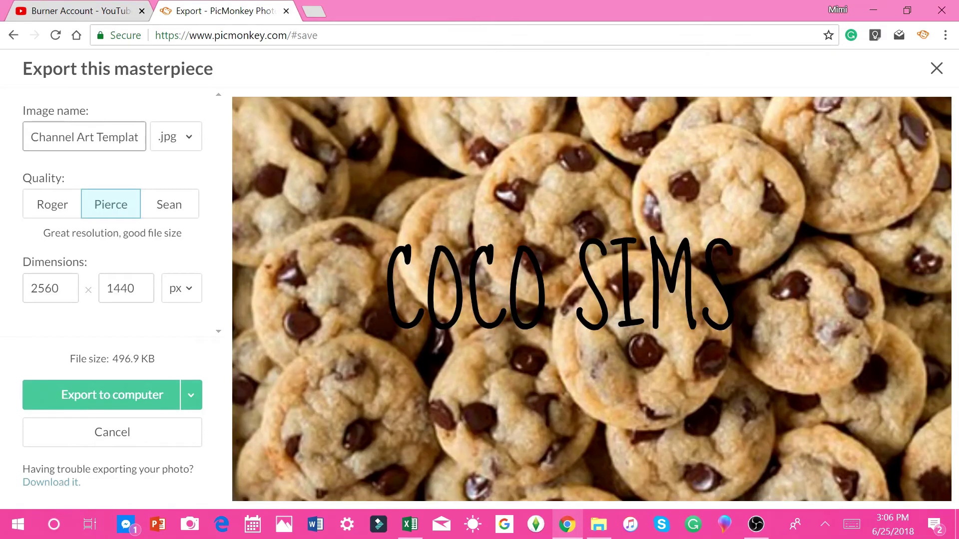
{"action": "left_click", "coordinate": [137, 137]}
{"action": "type", "text": "fffffffffffffffffte (Firev"}
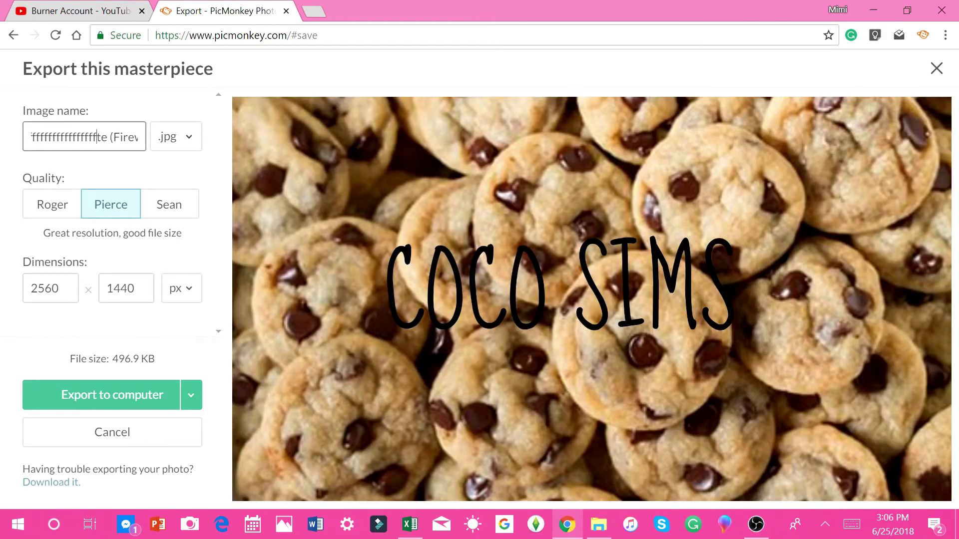
{"action": "type", "text": "sdfafdsfdste (Firewo"}
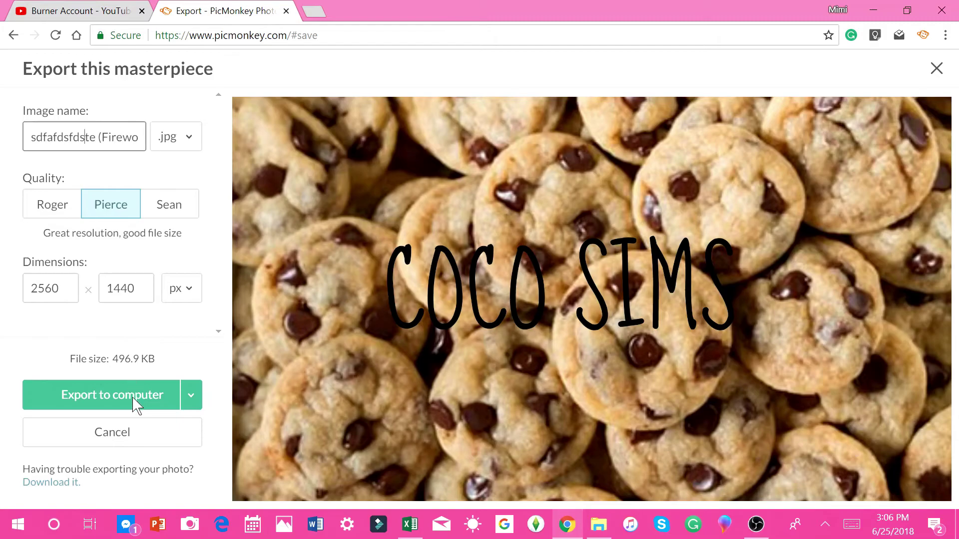
{"action": "left_click", "coordinate": [137, 405]}
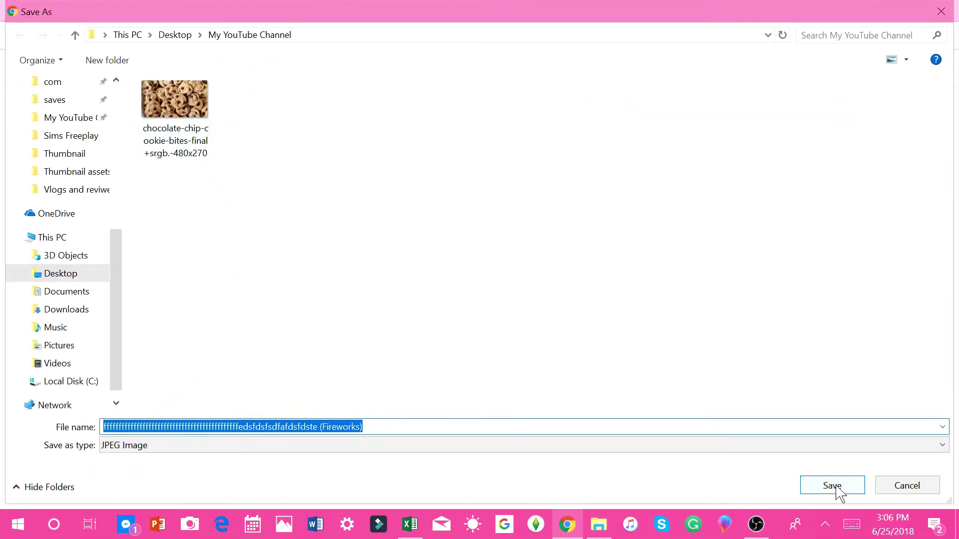
{"action": "left_click", "coordinate": [833, 486]}
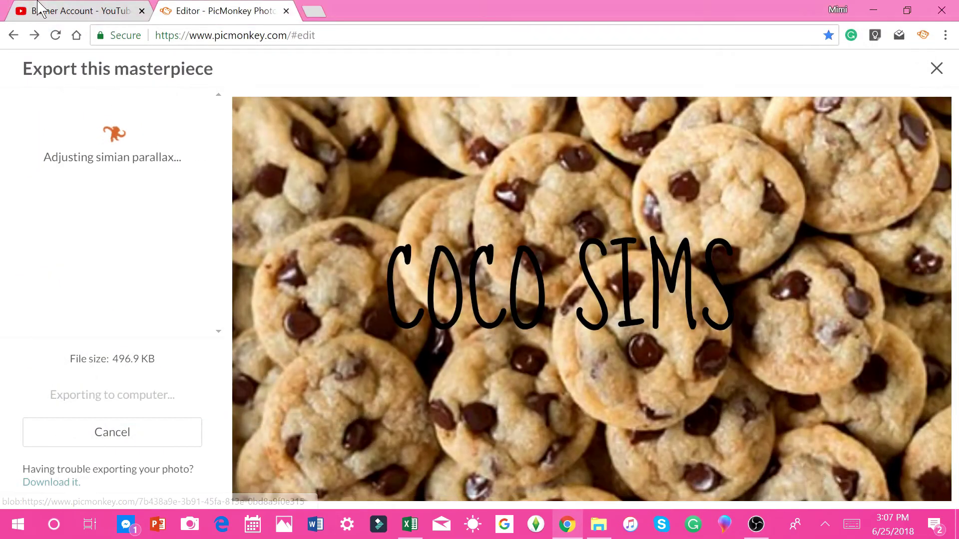
Step: Set the exported COCO SIMS cookie JPEG as the YouTube channel art
{"action": "left_click", "coordinate": [71, 11]}
{"action": "left_click", "coordinate": [510, 310]}
{"action": "left_click", "coordinate": [256, 99]}
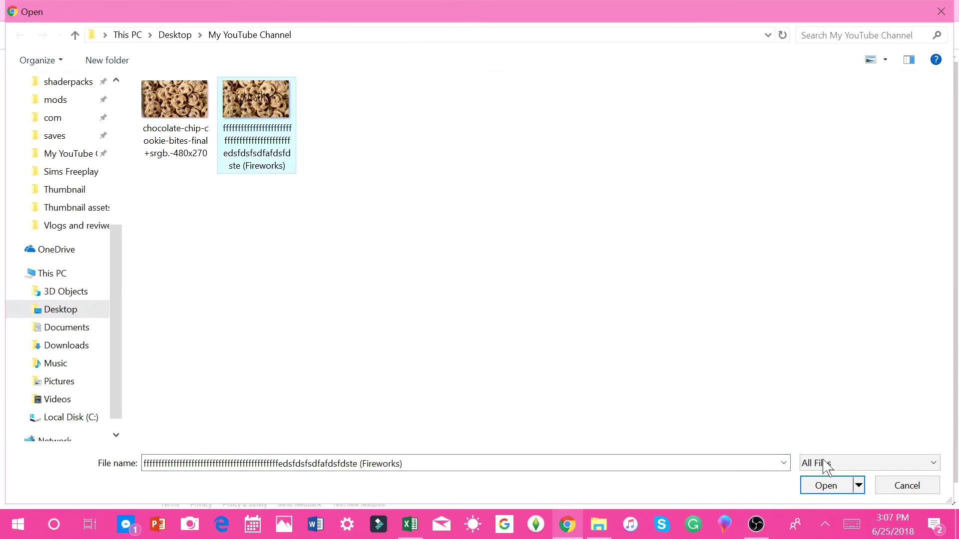
{"action": "left_click", "coordinate": [826, 487]}
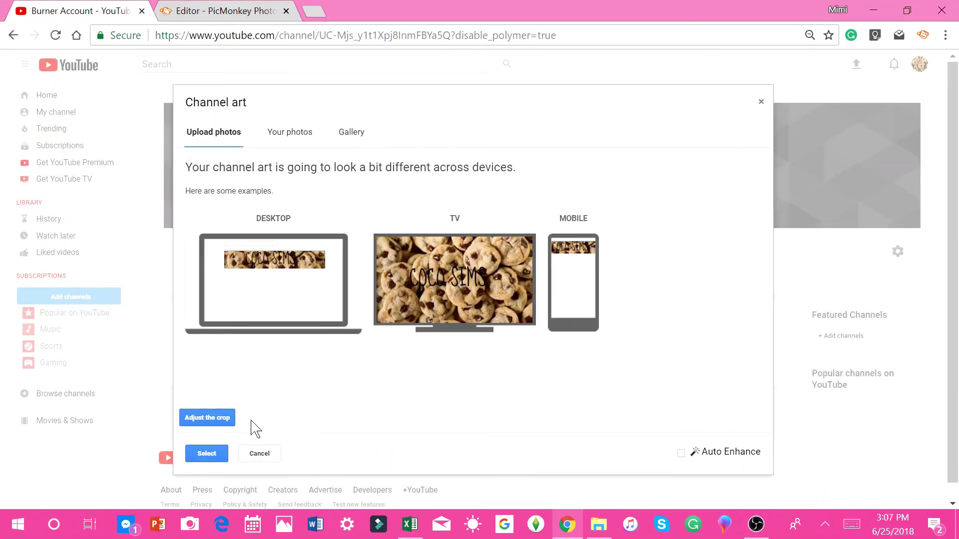
{"action": "left_click", "coordinate": [207, 453]}
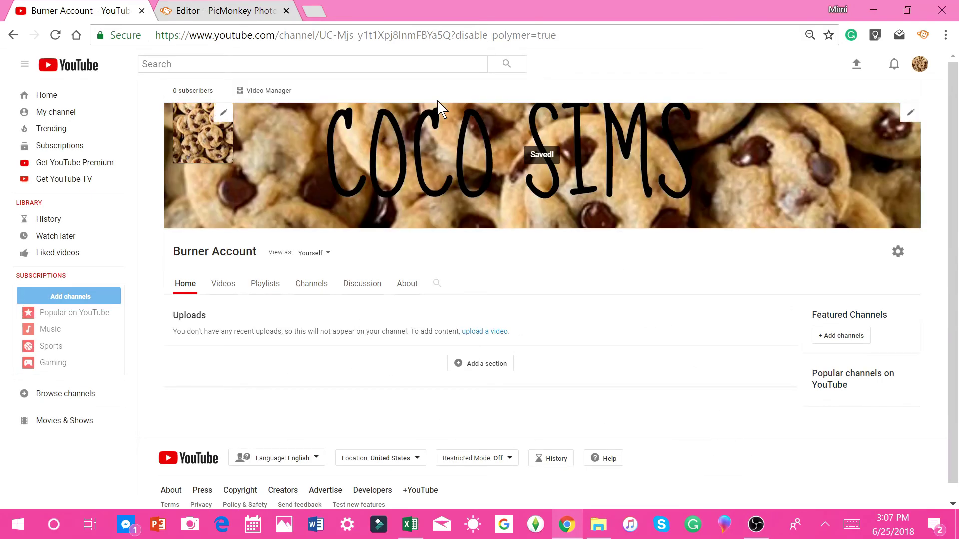